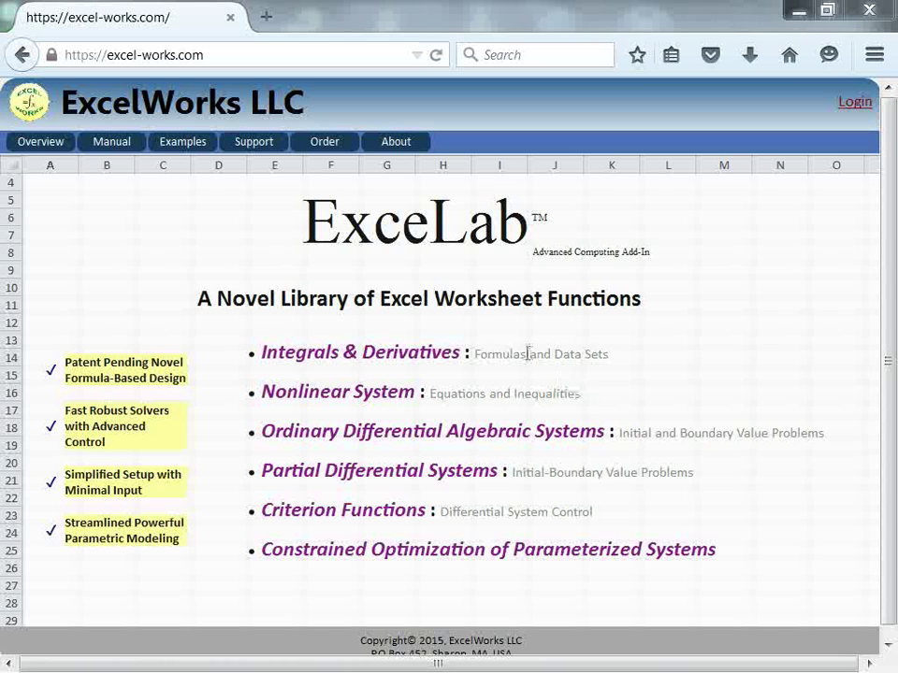
Open the ExcelWorks online manual and expand its Ordinary Differential Systems section
{"action": "left_click", "coordinate": [102, 145]}
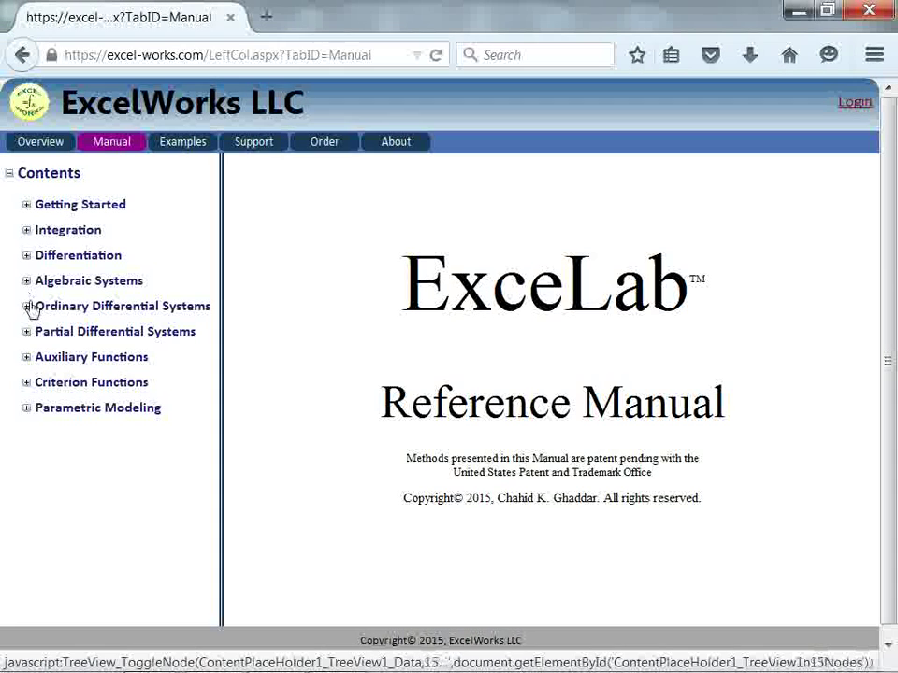
{"action": "left_click", "coordinate": [27, 307]}
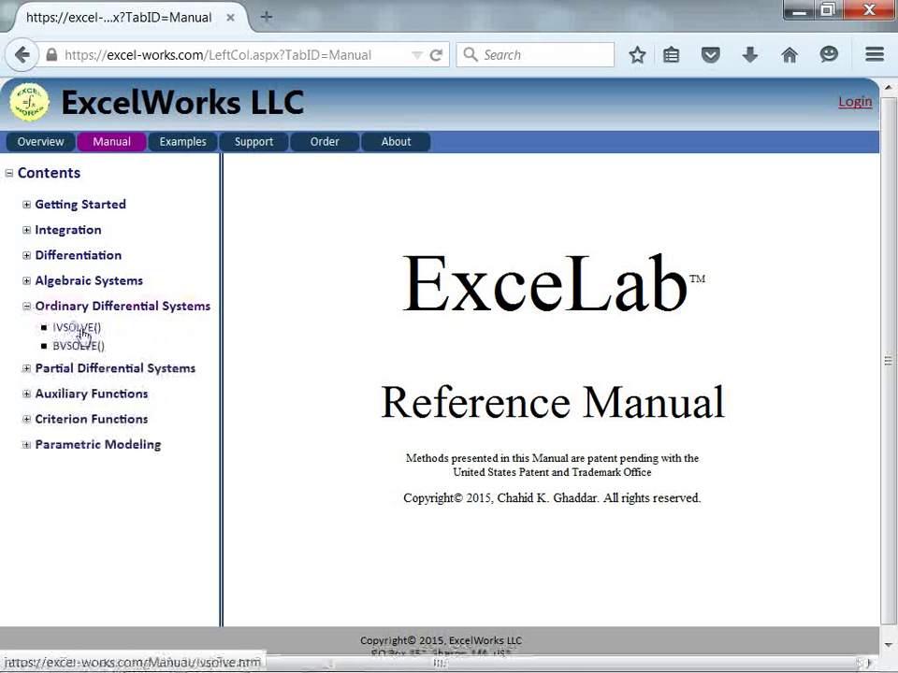
Open the IVSOLVE() reference page showing its explicit, DAE and implicit system forms
{"action": "left_click", "coordinate": [74, 329]}
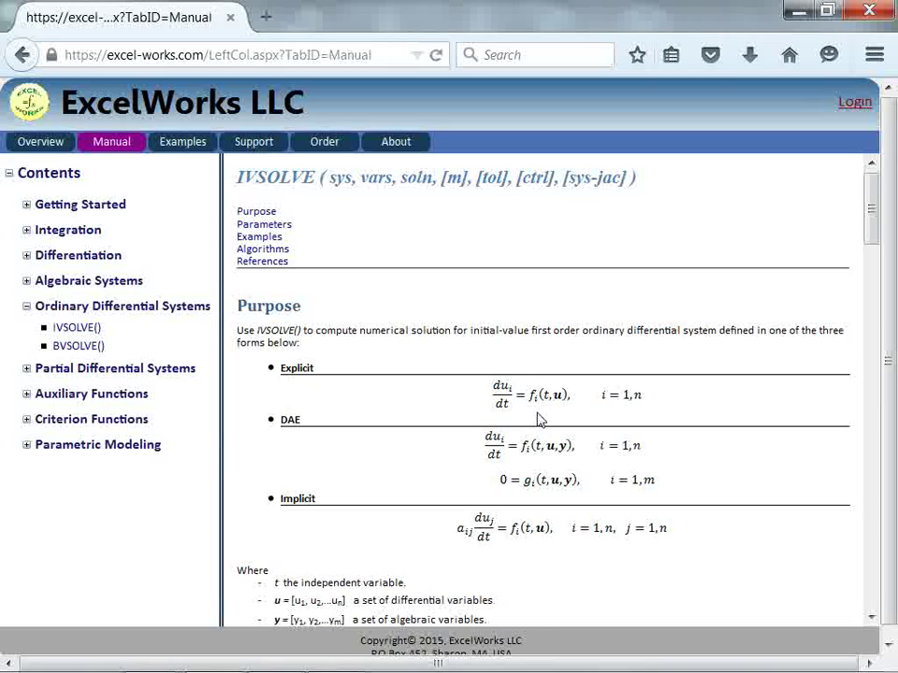
{"action": "scroll", "coordinate": [538, 419], "scroll_direction": "down", "scroll_amount": 7}
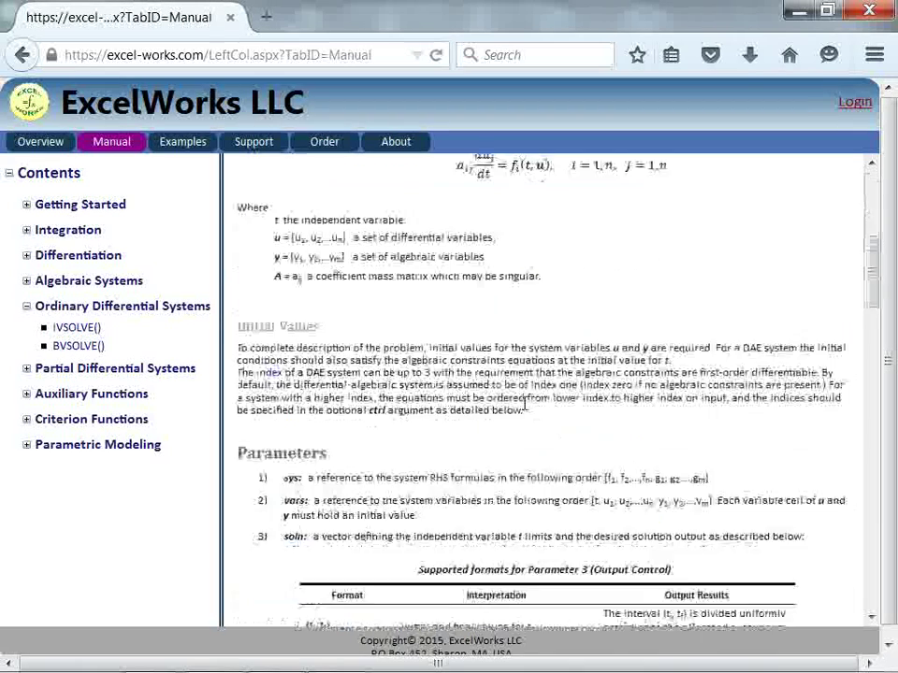
{"action": "scroll", "coordinate": [545, 404], "scroll_direction": "down", "scroll_amount": 8}
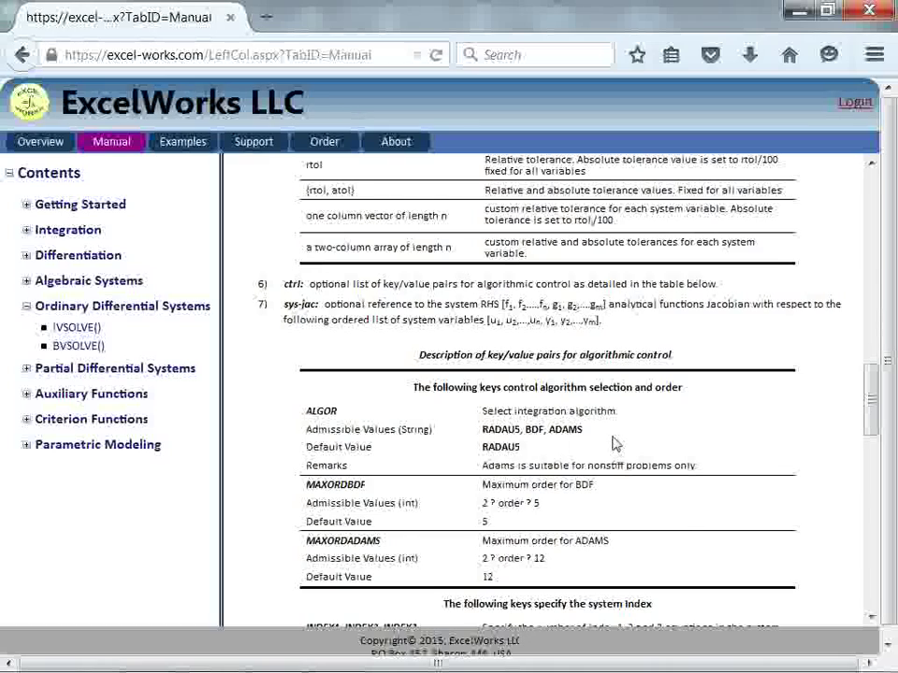
{"action": "scroll", "coordinate": [615, 444], "scroll_direction": "down", "scroll_amount": 8}
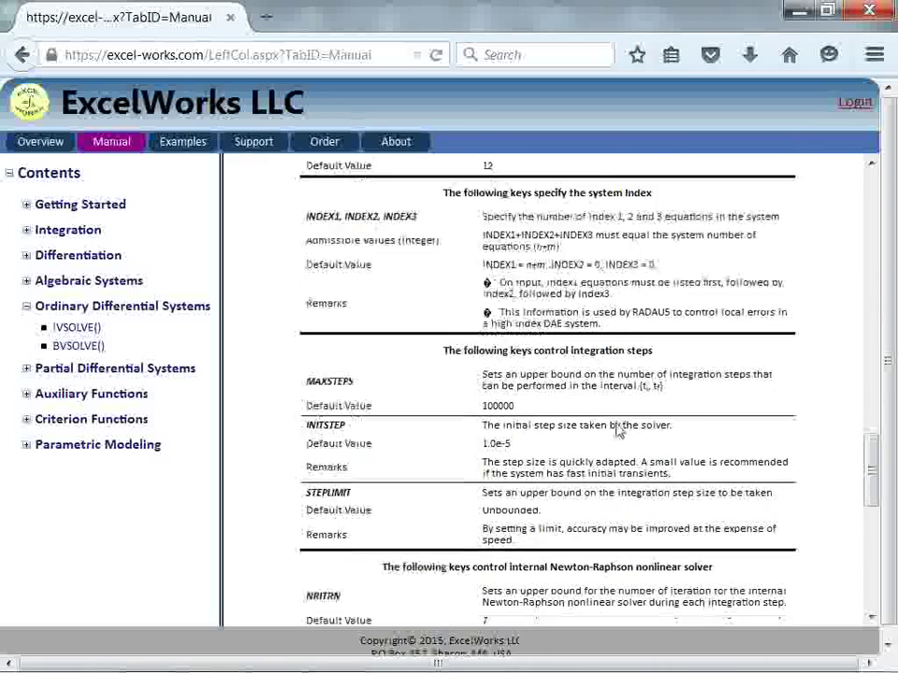
{"action": "scroll", "coordinate": [617, 429], "scroll_direction": "down", "scroll_amount": 4}
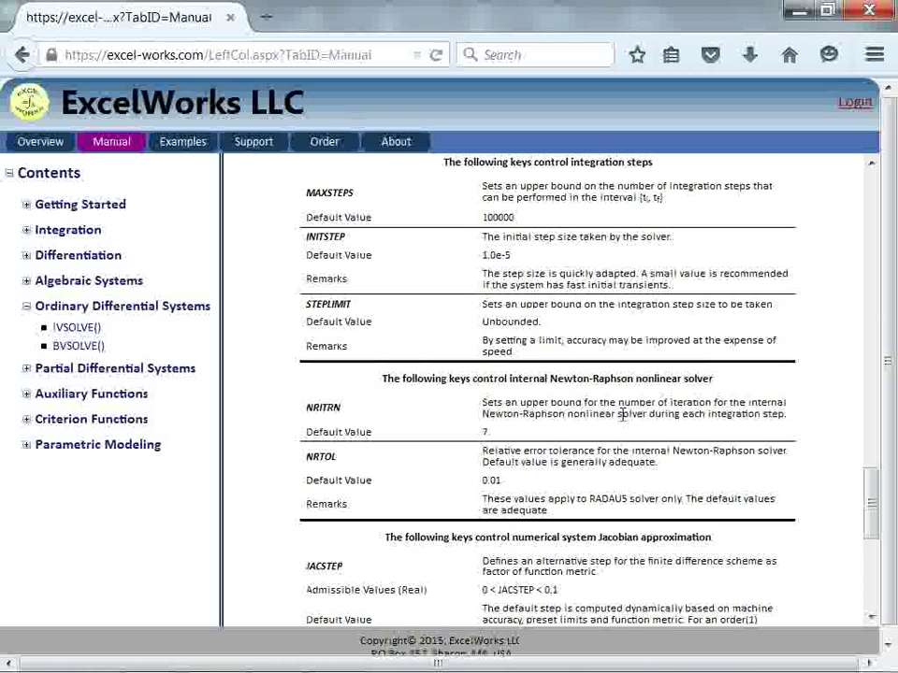
{"action": "key", "text": "Home"}
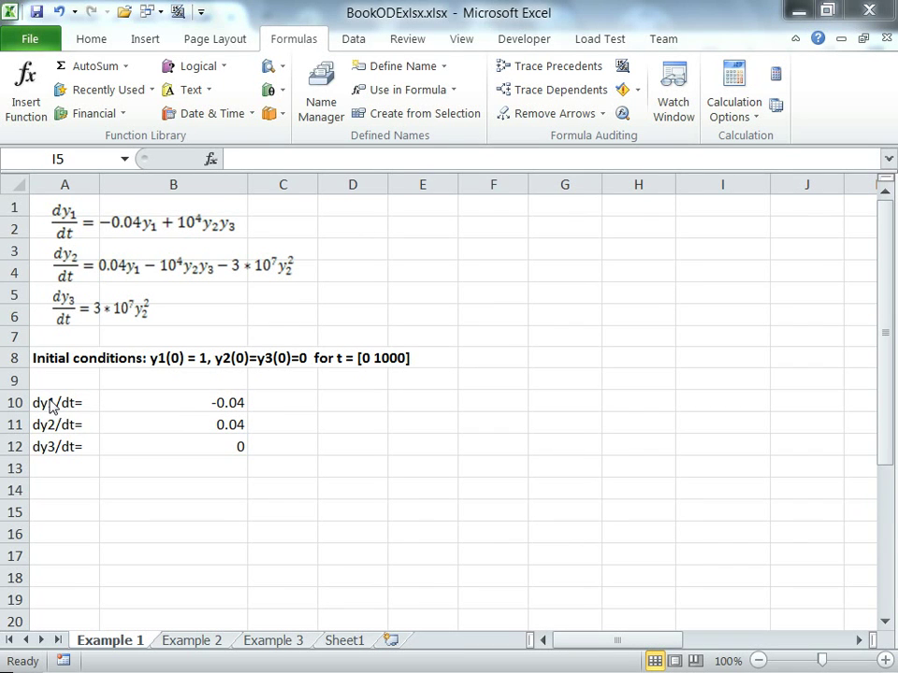
Back in Excel, review the dy1/dt, dy2/dt and dy3/dt labels in A10:A12 of Example 1
{"action": "left_click", "coordinate": [54, 424]}
{"action": "left_click", "coordinate": [52, 403]}
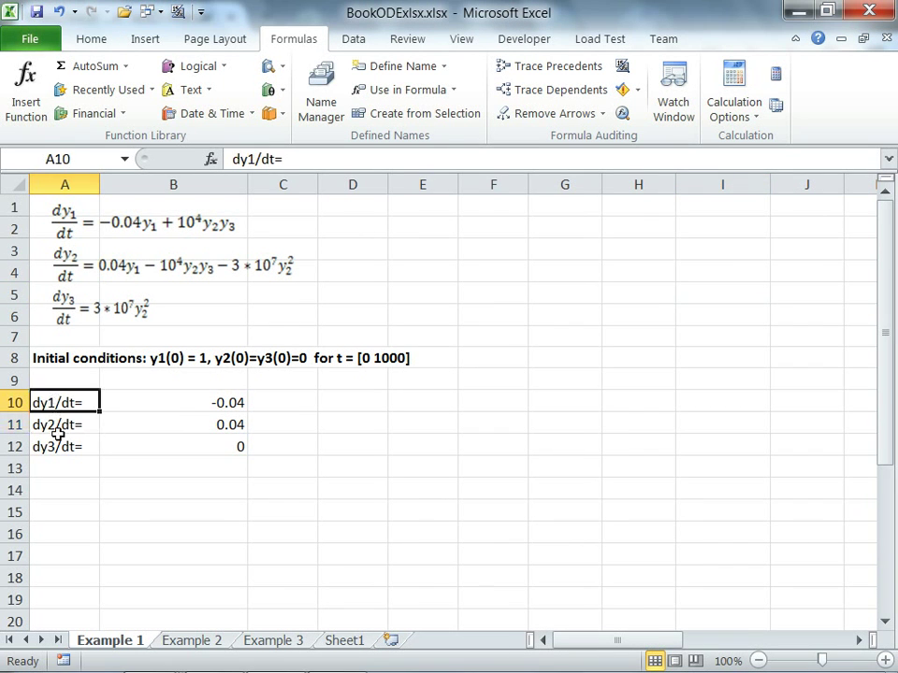
{"action": "left_click", "coordinate": [56, 425]}
{"action": "left_click", "coordinate": [49, 447]}
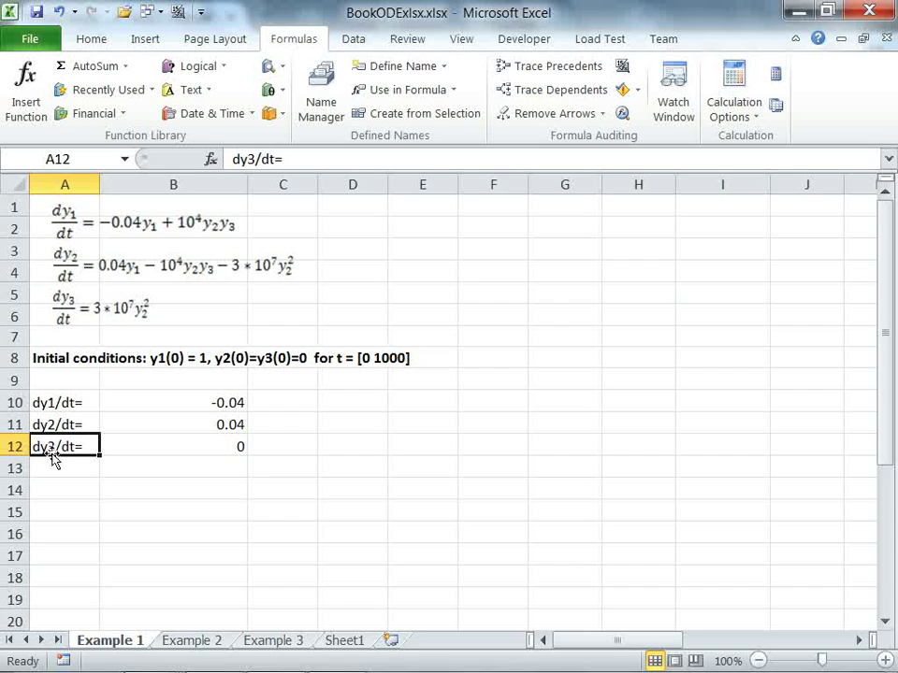
Review the dy/dt formulas in B10:B12 against the equation pictures, then narrow column B
{"action": "left_click", "coordinate": [623, 67]}
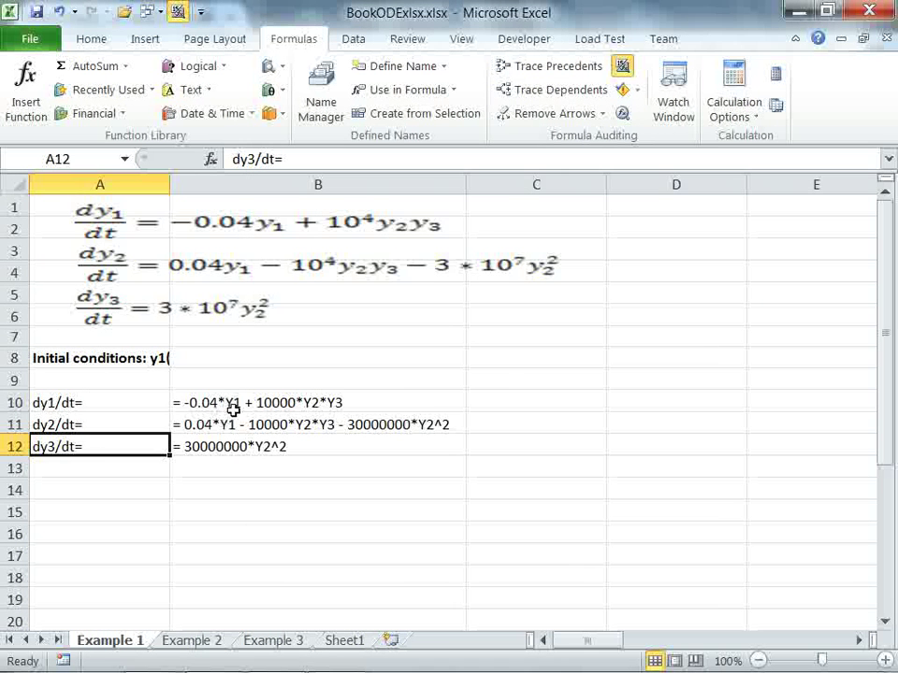
{"action": "left_click", "coordinate": [241, 225]}
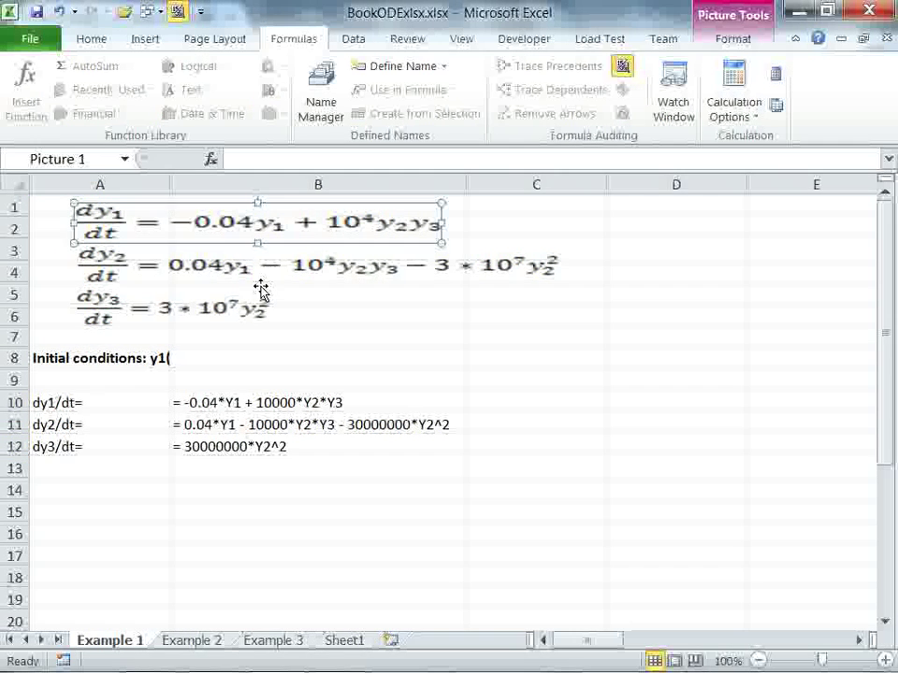
{"action": "left_click", "coordinate": [254, 404]}
{"action": "left_click", "coordinate": [245, 426]}
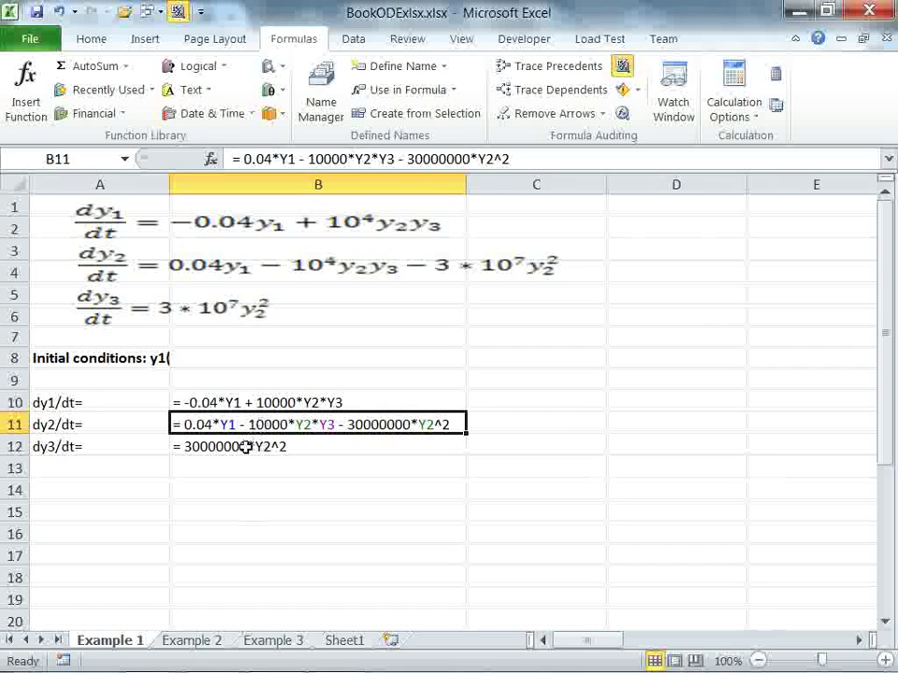
{"action": "left_click", "coordinate": [238, 447]}
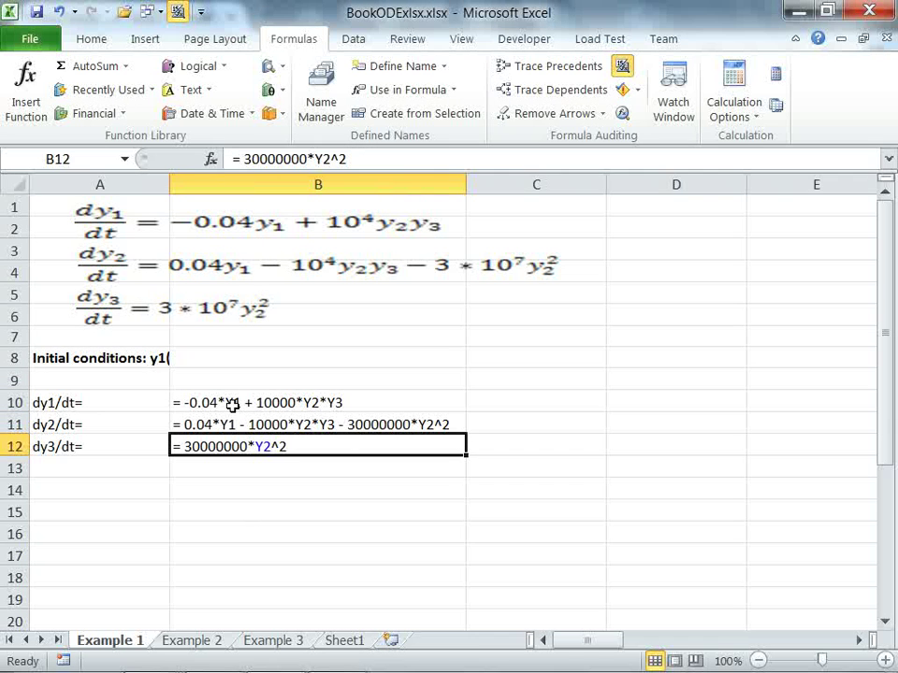
{"action": "left_click", "coordinate": [290, 271]}
{"action": "left_click", "coordinate": [252, 305]}
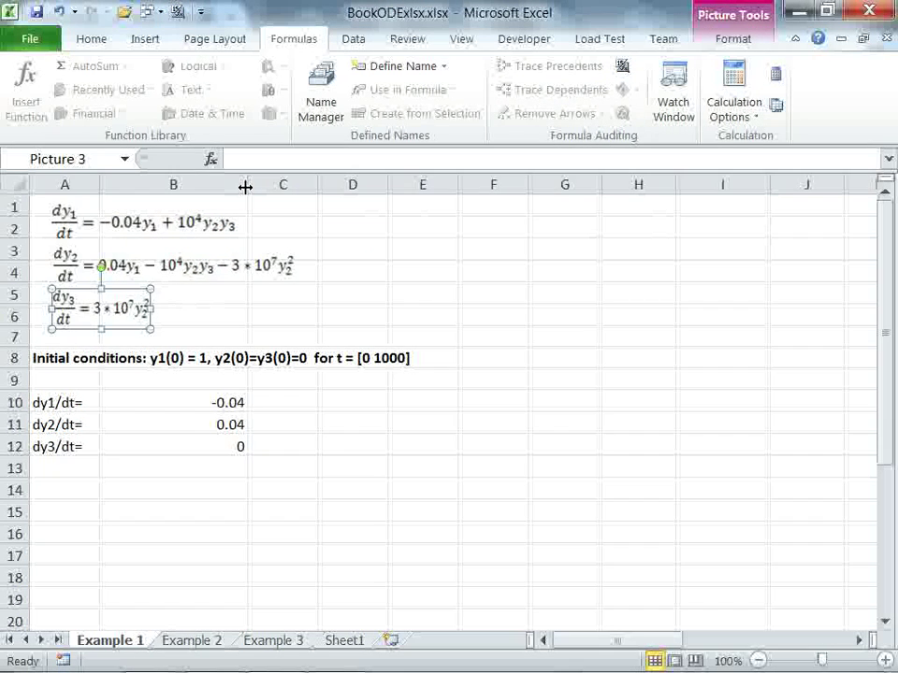
{"action": "left_click_drag", "start_coordinate": [245, 184], "coordinate": [219, 184]}
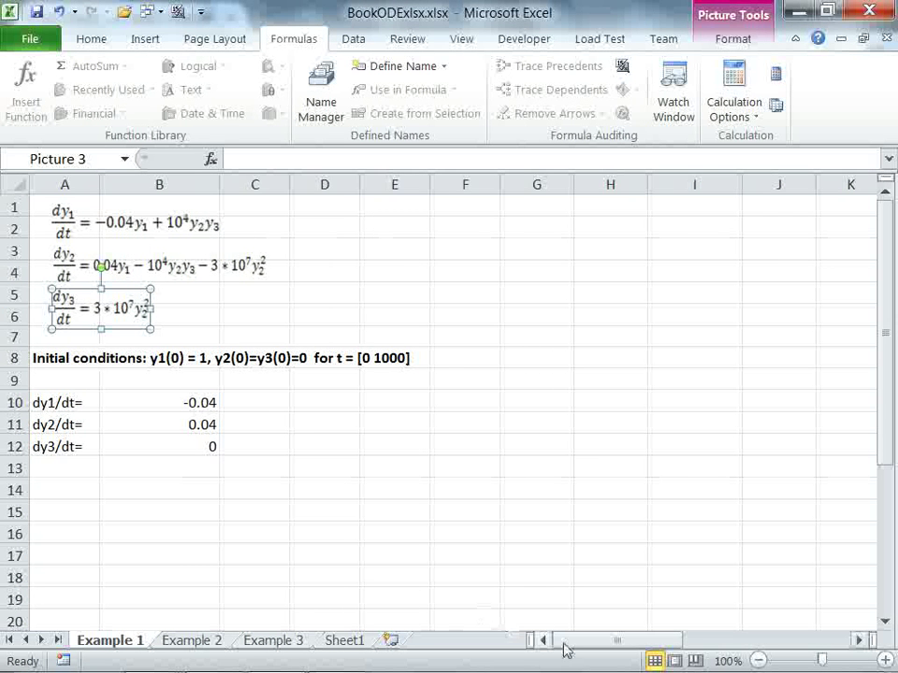
{"action": "left_click_drag", "start_coordinate": [565, 650], "coordinate": [730, 645]}
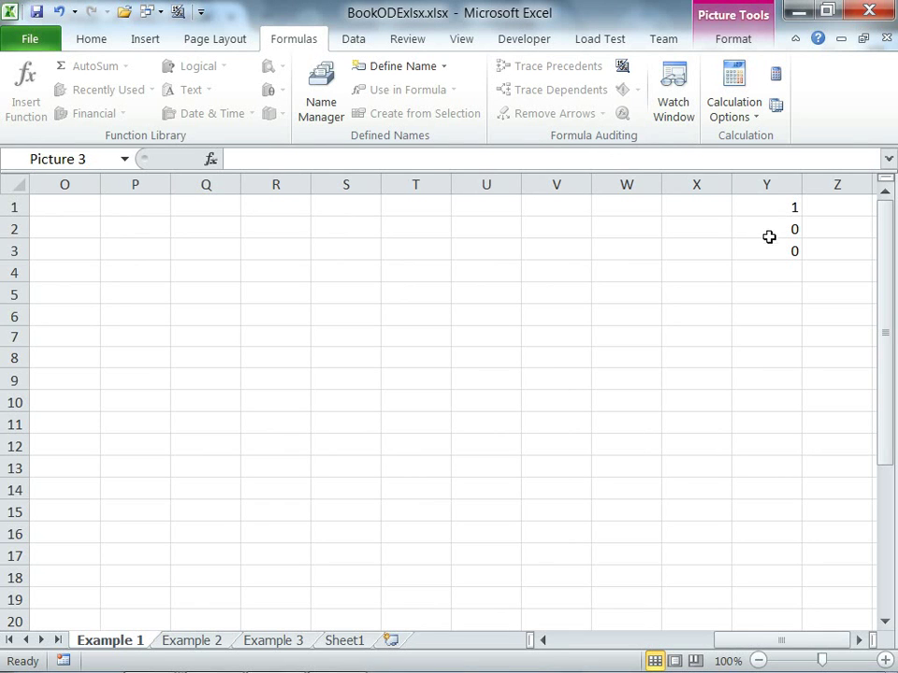
{"action": "mouse_move", "coordinate": [770, 627]}
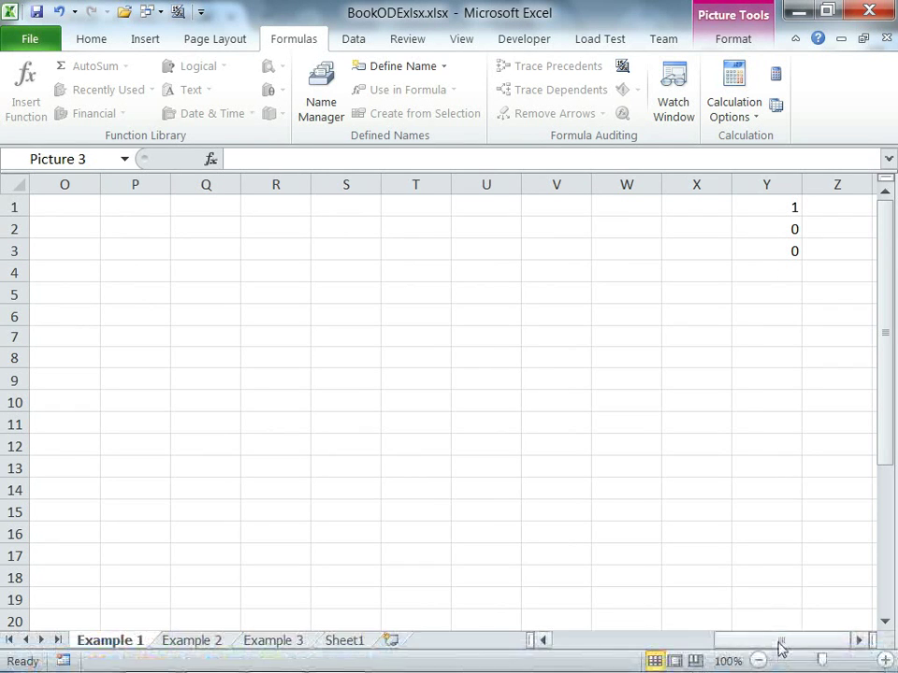
{"action": "left_click_drag", "start_coordinate": [782, 644], "coordinate": [569, 642]}
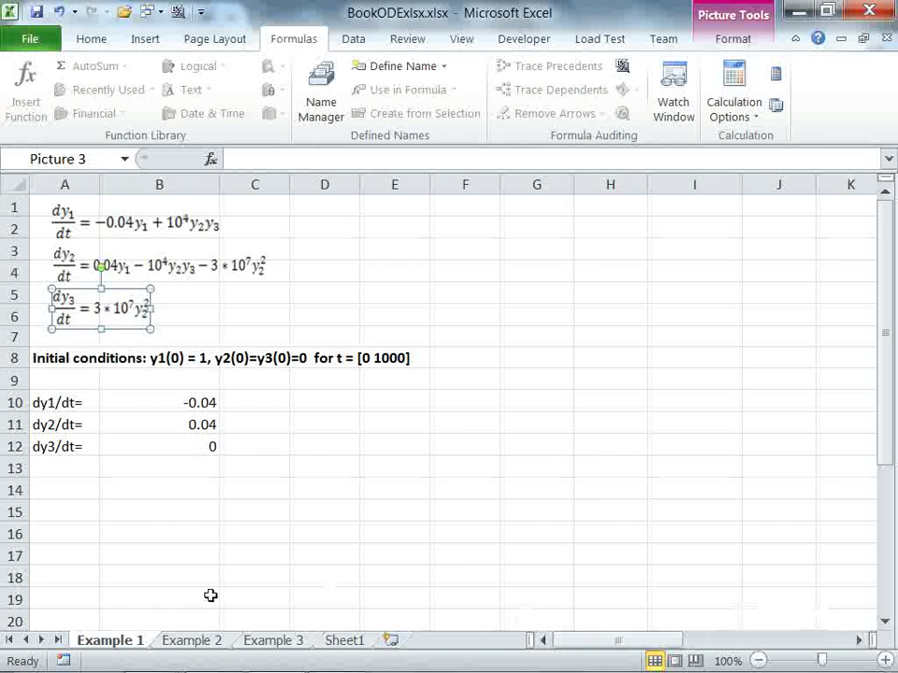
{"action": "left_click", "coordinate": [476, 335]}
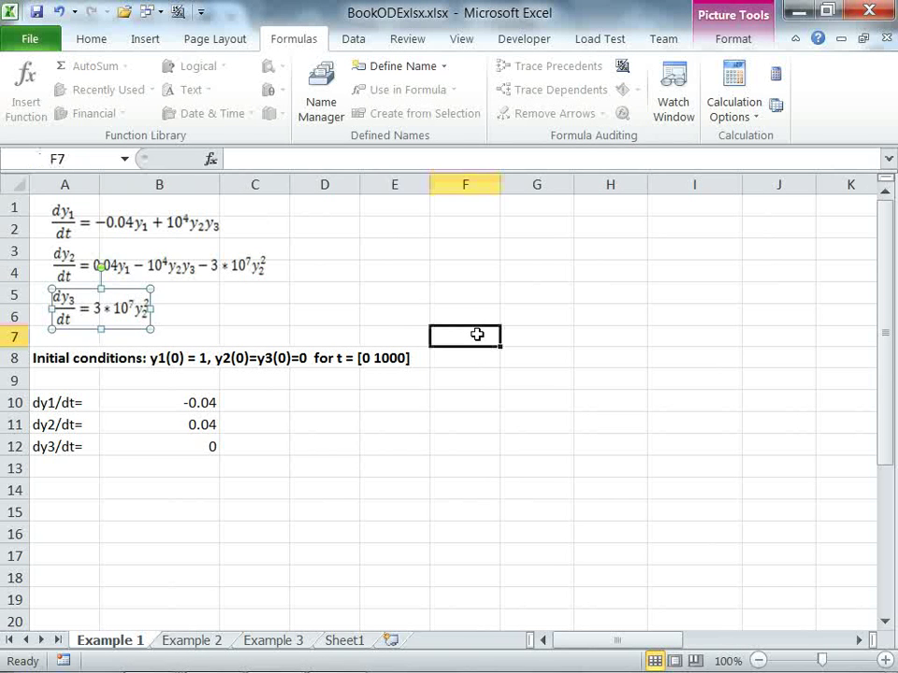
{"action": "left_click", "coordinate": [525, 337]}
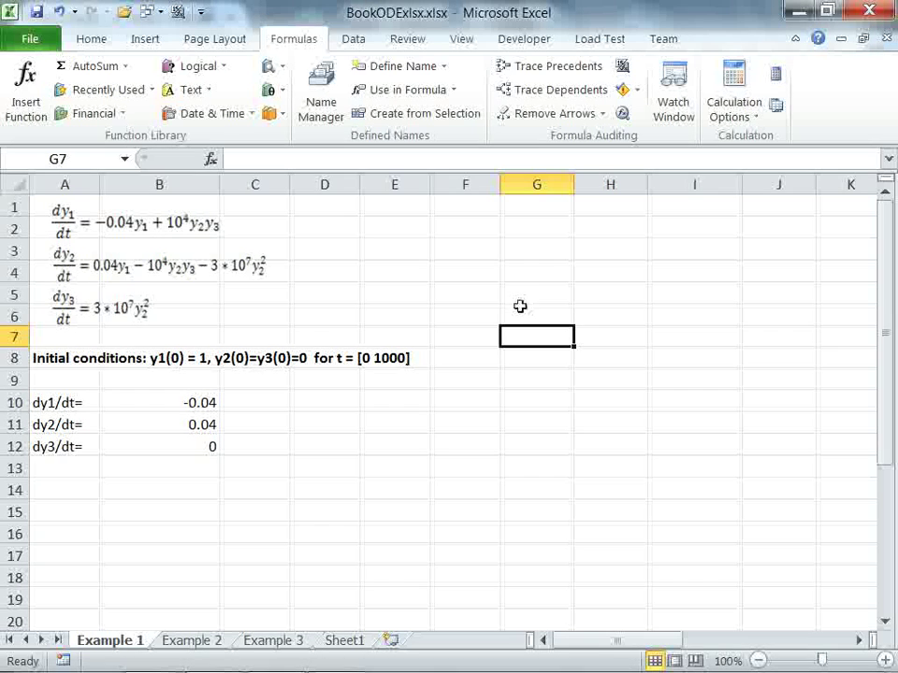
{"action": "left_click", "coordinate": [513, 313]}
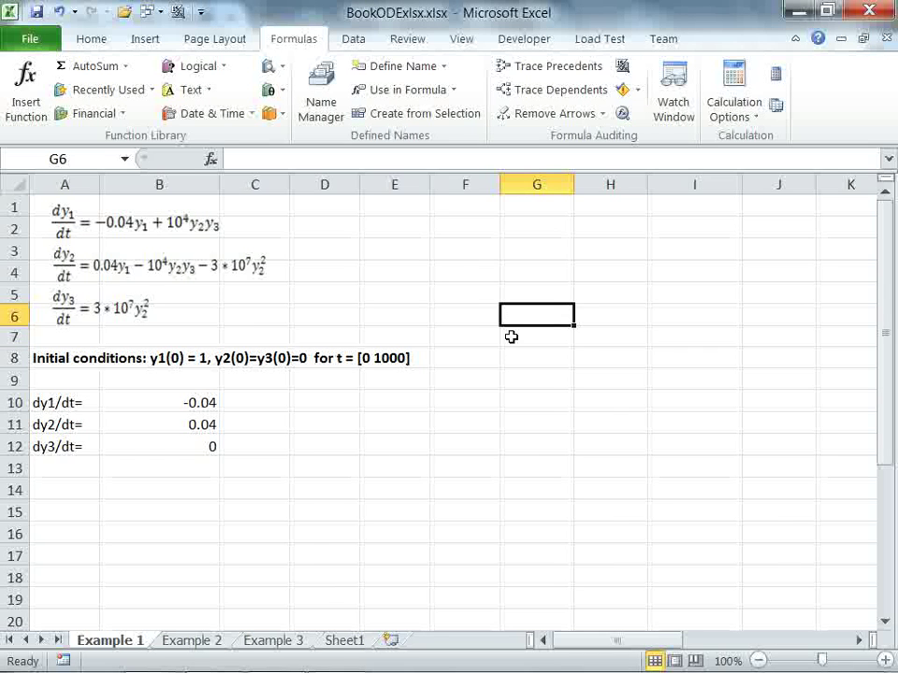
Select the output block F2:I22 and start writing a formula for it
{"action": "left_click_drag", "start_coordinate": [512, 337], "coordinate": [745, 333]}
{"action": "left_click_drag", "start_coordinate": [497, 230], "coordinate": [677, 575]}
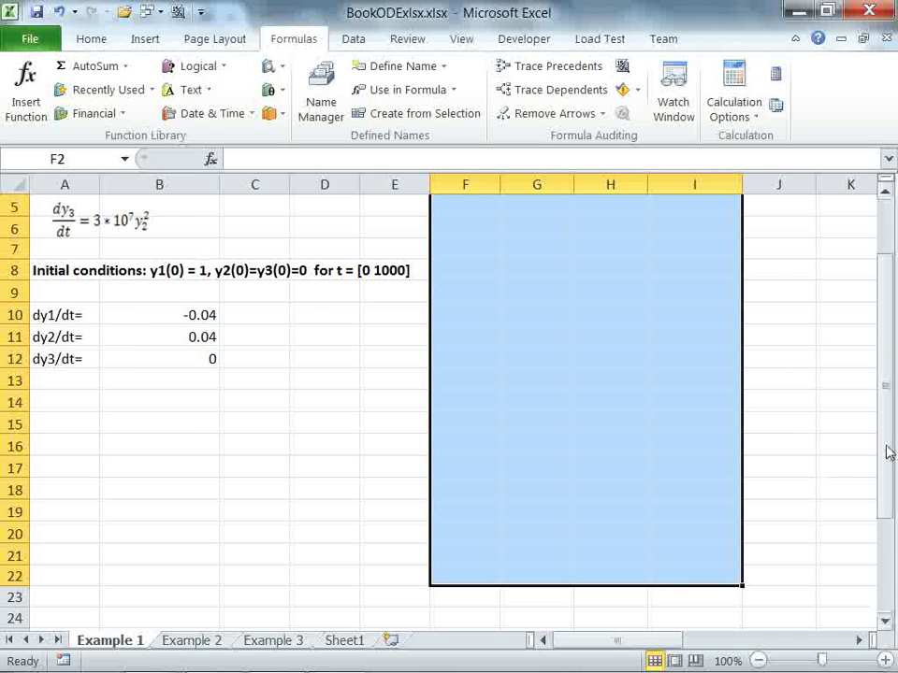
{"action": "left_click", "coordinate": [256, 158]}
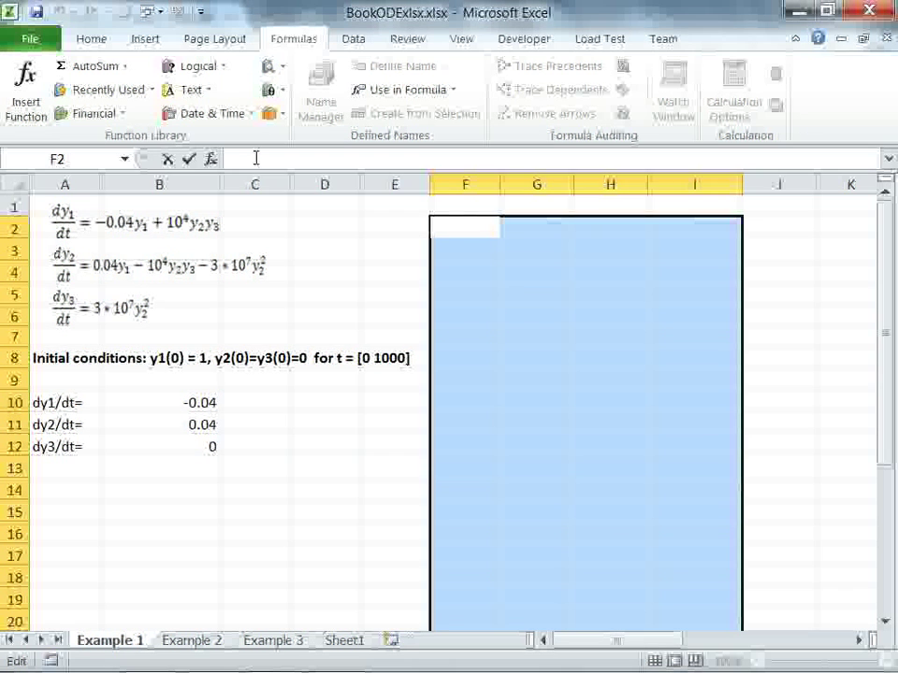
Write =ivsolve(B10:B12,(T1,y1:y3),{0, 1000}) for the F2:I22 block
{"action": "type", "text": "=ivsolve"}
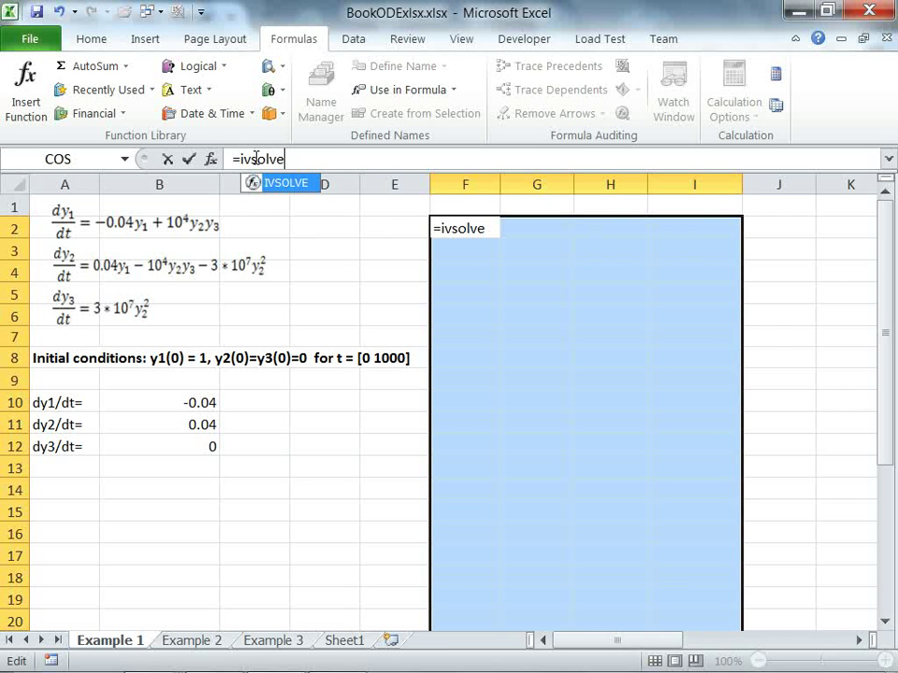
{"action": "type", "text": "("}
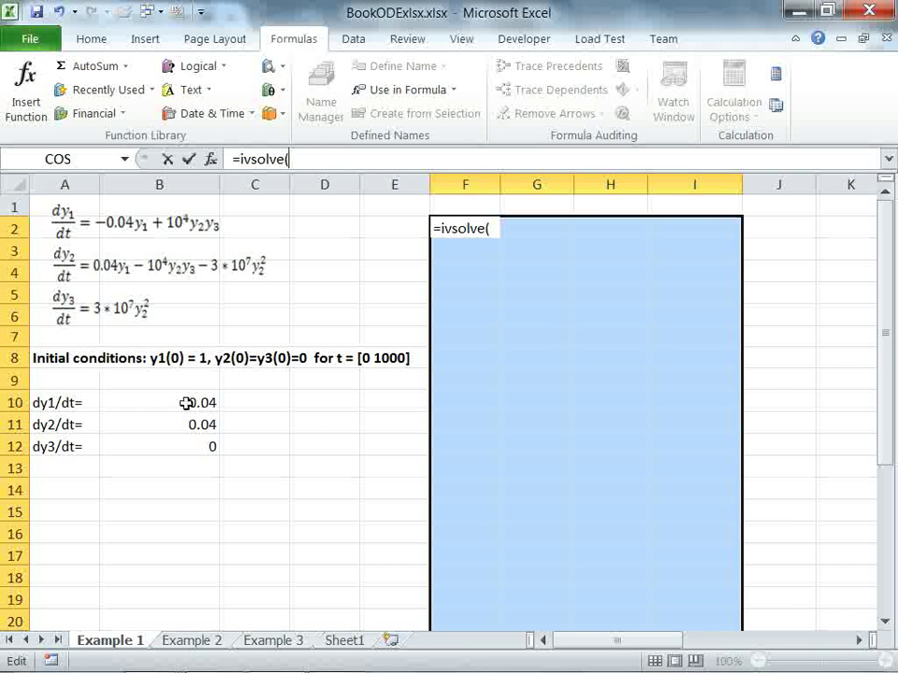
{"action": "left_click_drag", "start_coordinate": [186, 398], "coordinate": [181, 441]}
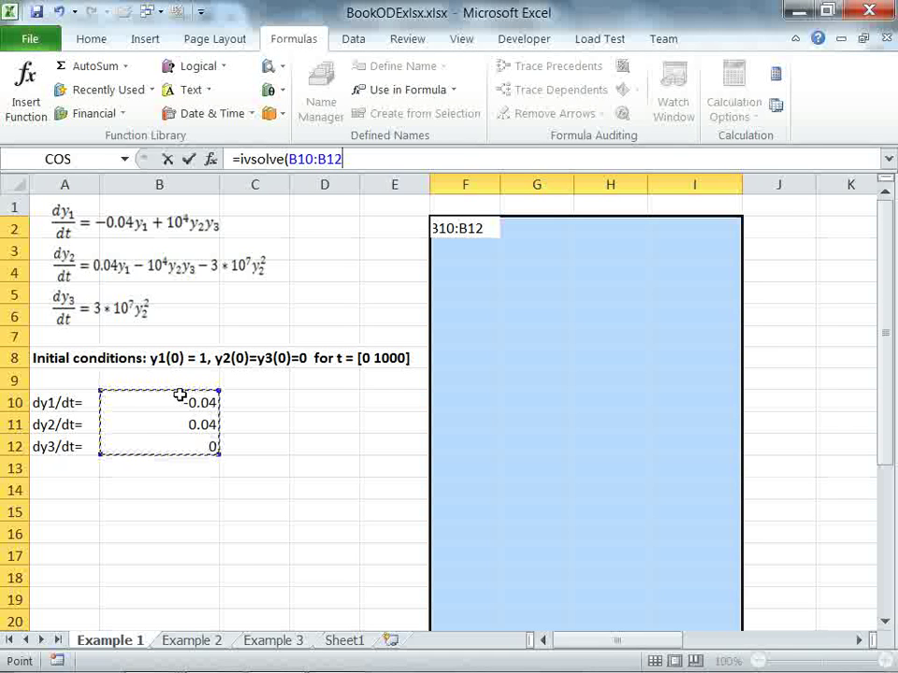
{"action": "type", "text": ",("}
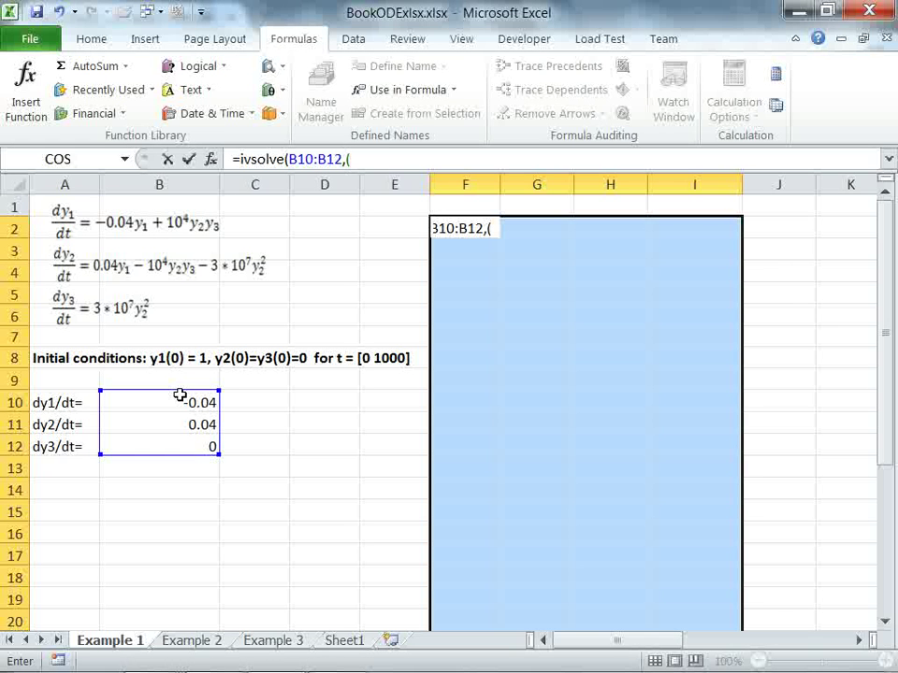
{"action": "type", "text": "T1,"}
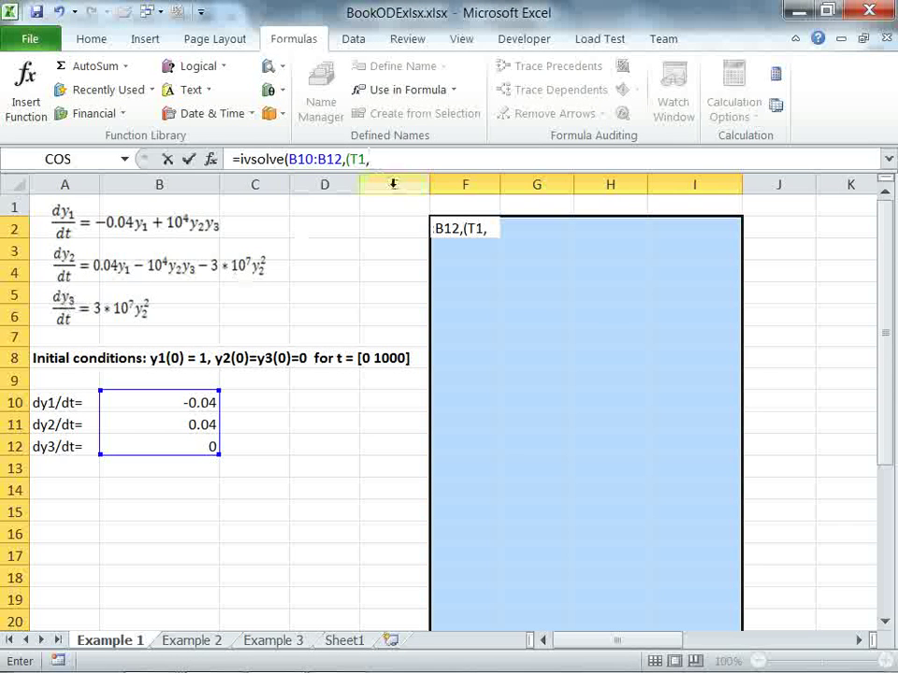
{"action": "type", "text": "y1:y3),{"}
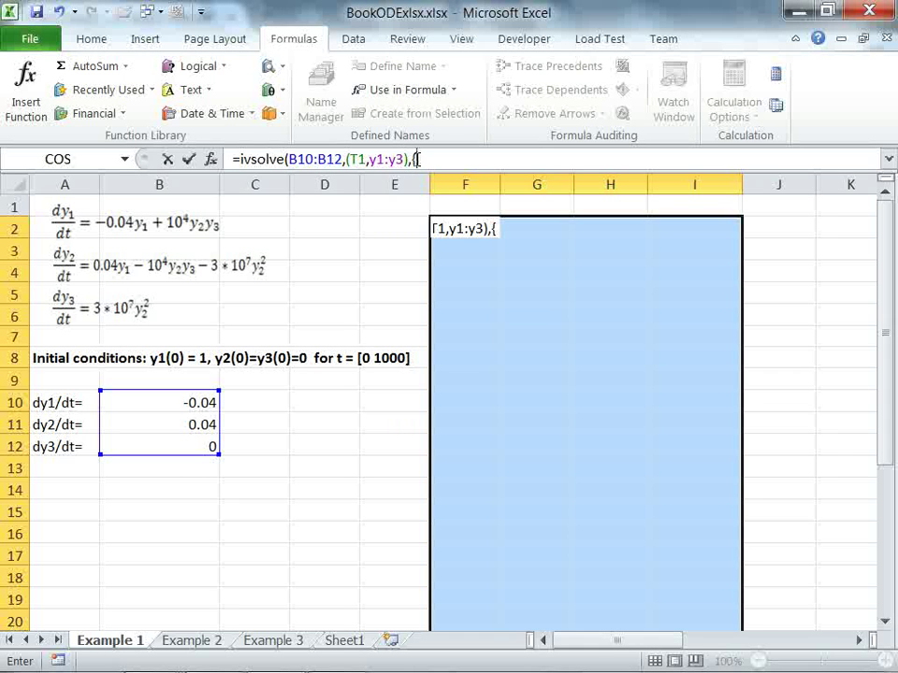
{"action": "type", "text": "0"}
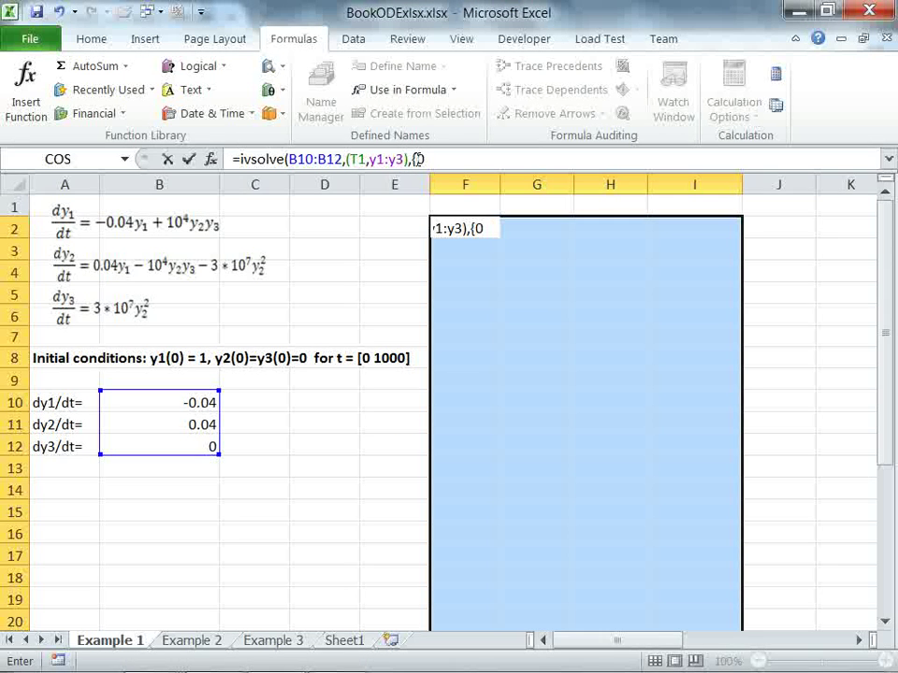
{"action": "type", "text": ", 1000"}
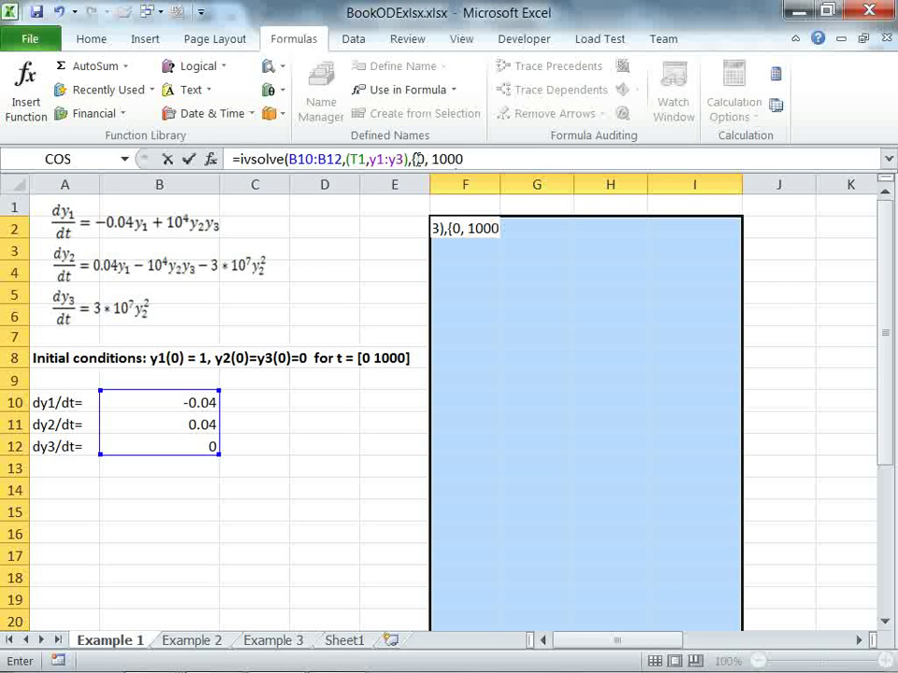
{"action": "type", "text": "}"}
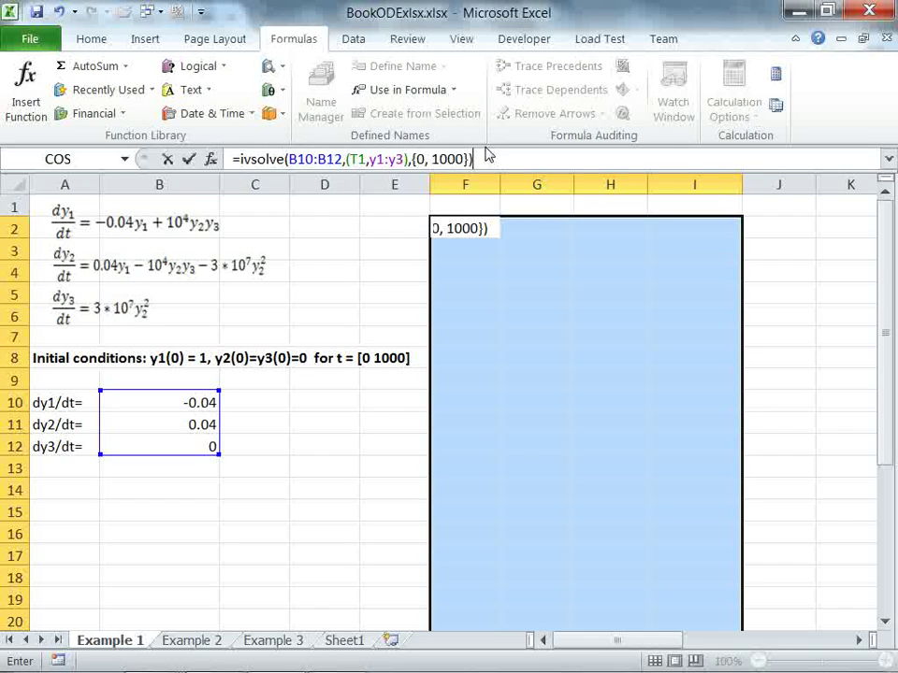
Enter the IVSOLVE formula as an array filling F2:I22 and review the T1, Y1–Y3 results
{"action": "key", "text": "ctrl+shift+Return"}
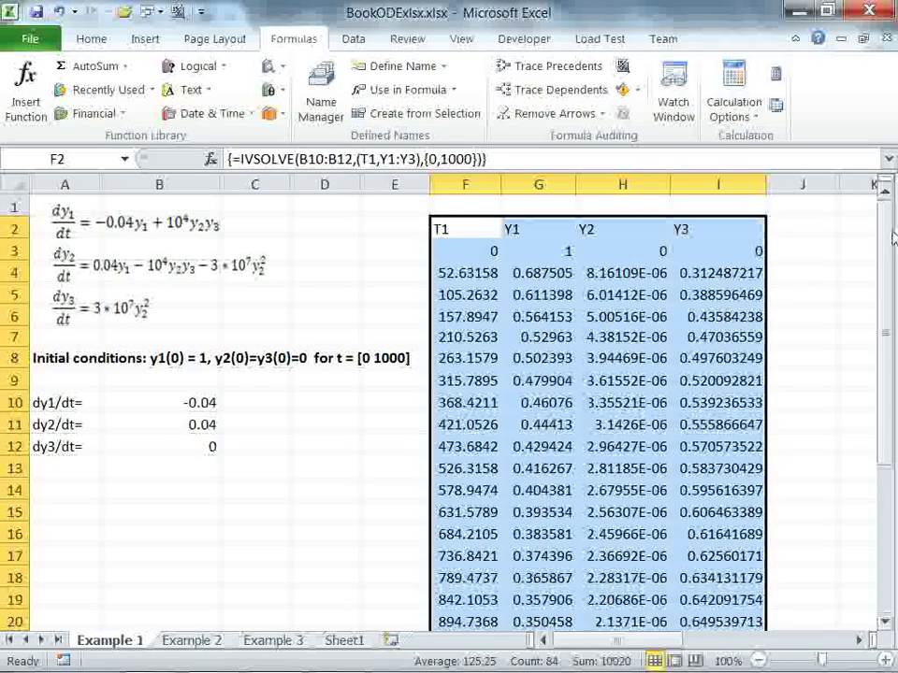
{"action": "mouse_move", "coordinate": [888, 239]}
{"action": "left_mouse_down"}
{"action": "mouse_move", "coordinate": [890, 272]}
{"action": "mouse_move", "coordinate": [892, 247]}
{"action": "left_mouse_up"}
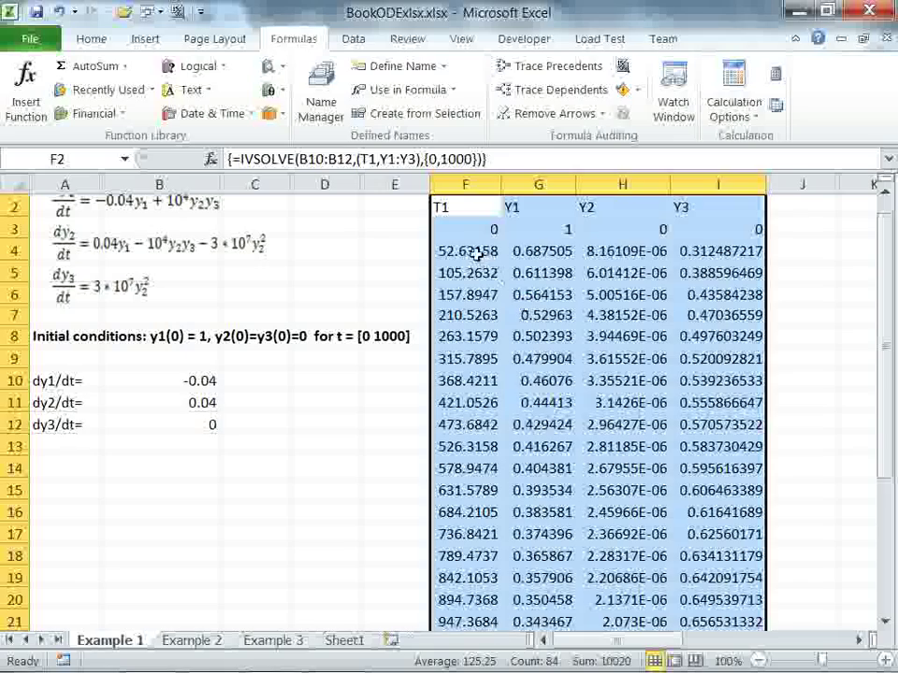
{"action": "scroll", "coordinate": [426, 294], "scroll_direction": "down", "scroll_amount": 1}
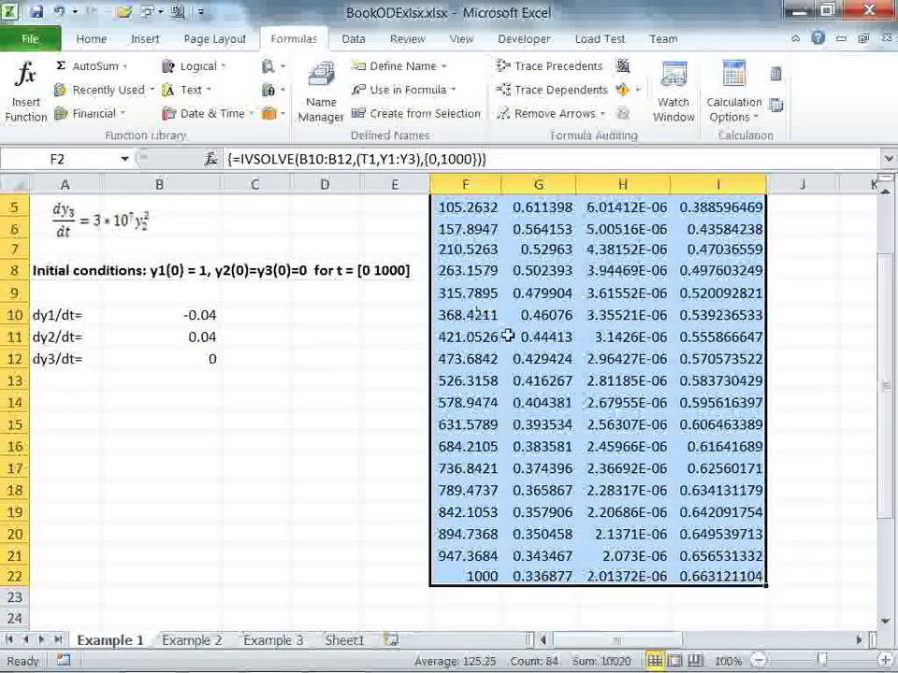
{"action": "scroll", "coordinate": [455, 283], "scroll_direction": "up", "scroll_amount": 2}
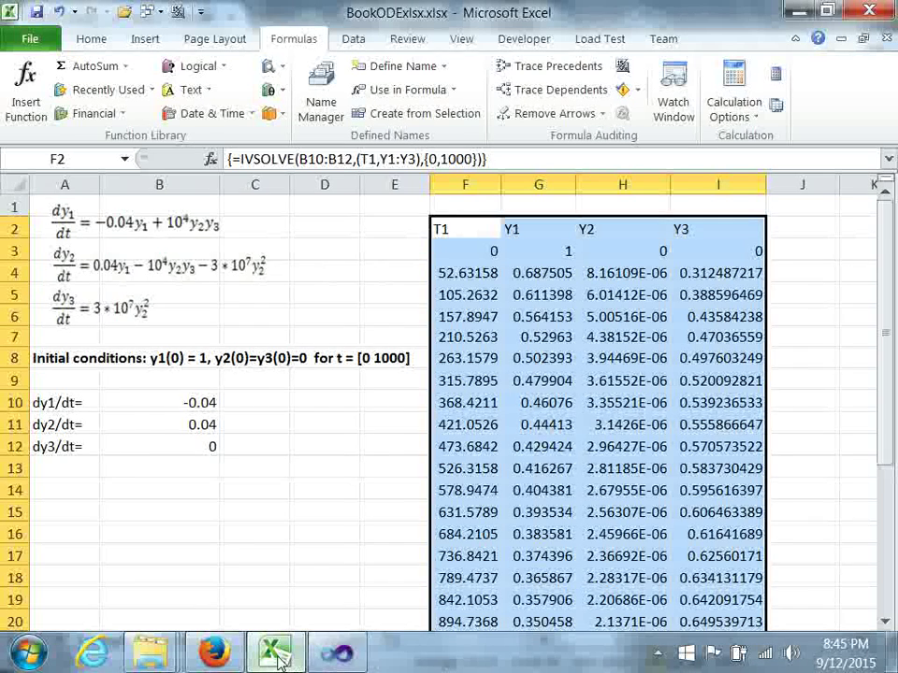
{"action": "mouse_move", "coordinate": [277, 658]}
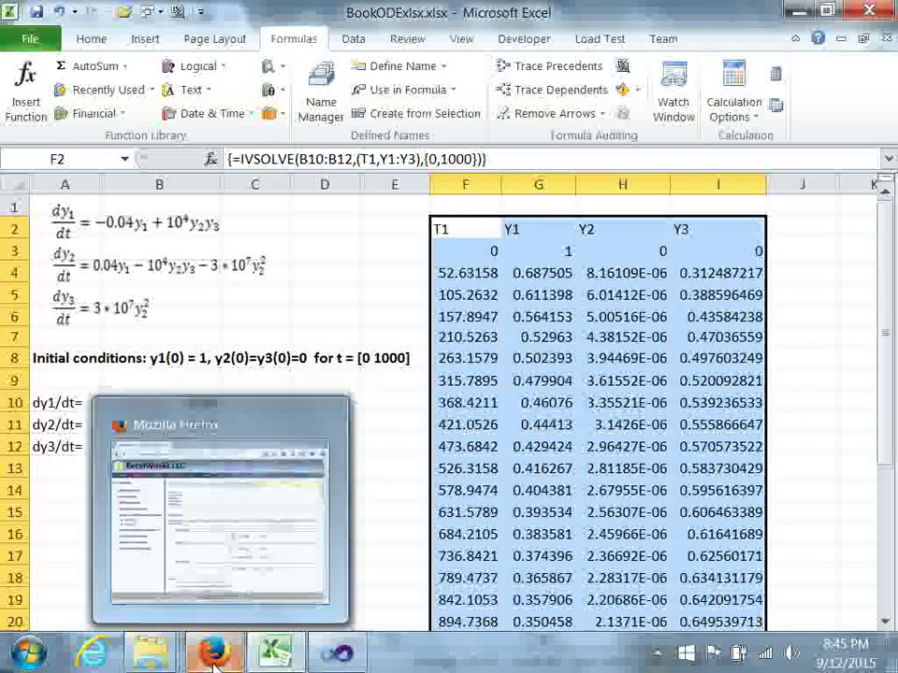
Show the IVSOLVE manual's {ti, tf} time-interval formats under Parameters, zoomed in
{"action": "left_click", "coordinate": [238, 655]}
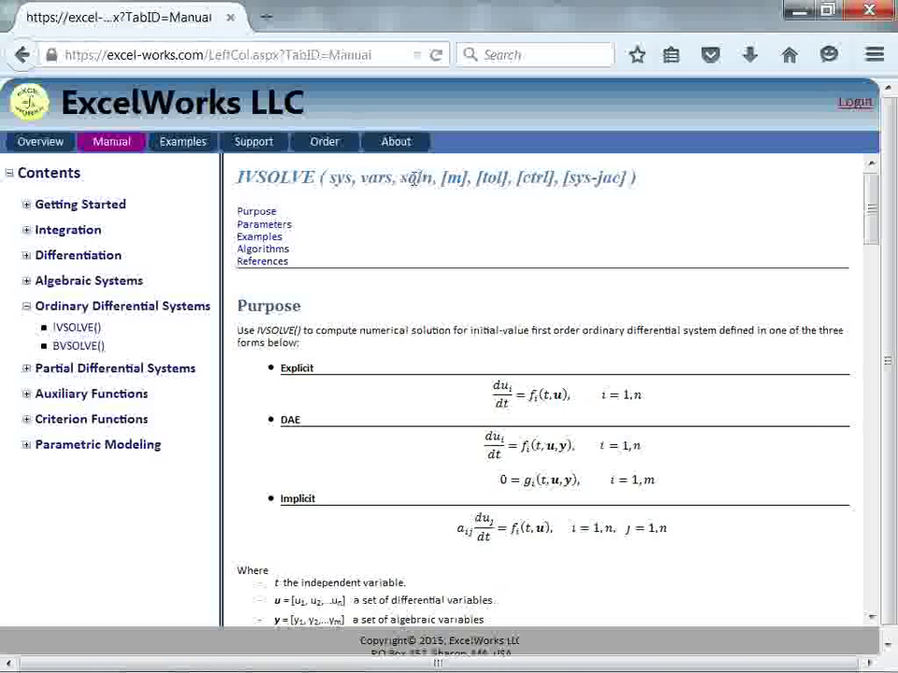
{"action": "scroll", "coordinate": [465, 254], "scroll_direction": "down", "scroll_amount": 5}
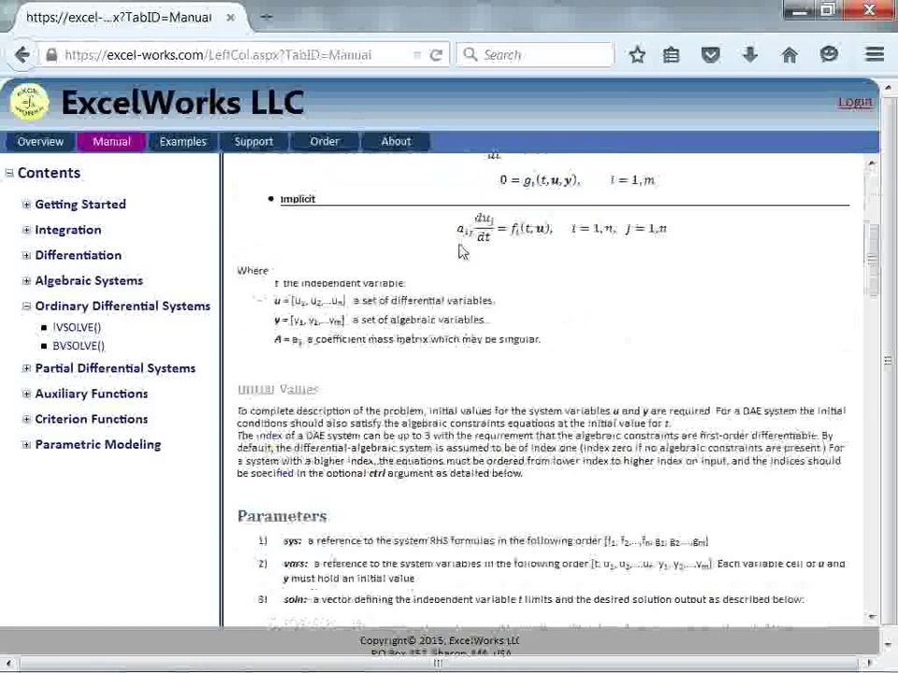
{"action": "scroll", "coordinate": [458, 251], "scroll_direction": "down", "scroll_amount": 3}
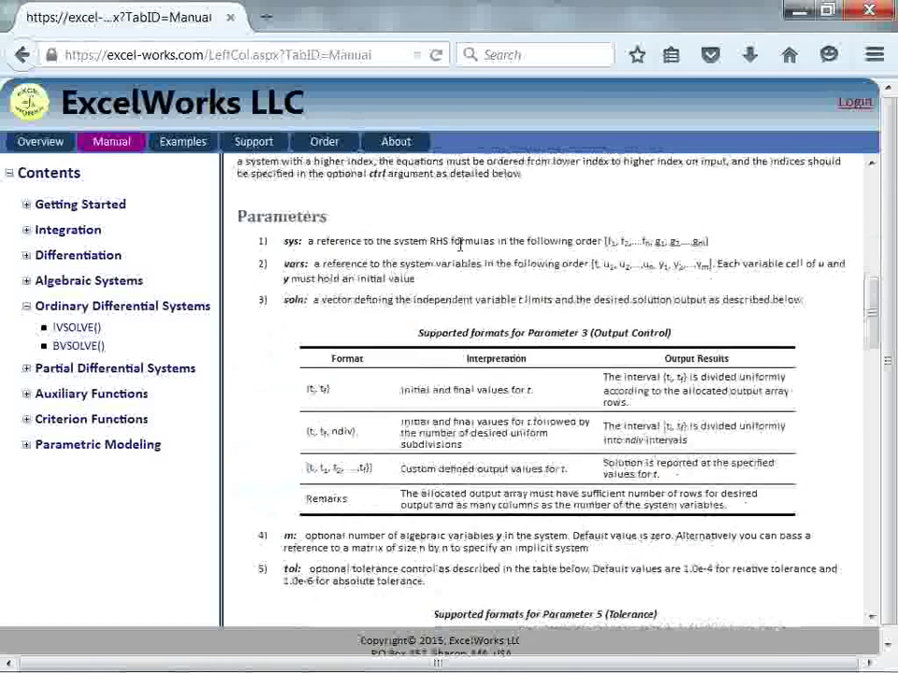
{"action": "scroll", "coordinate": [322, 332], "scroll_direction": "down", "scroll_amount": 2}
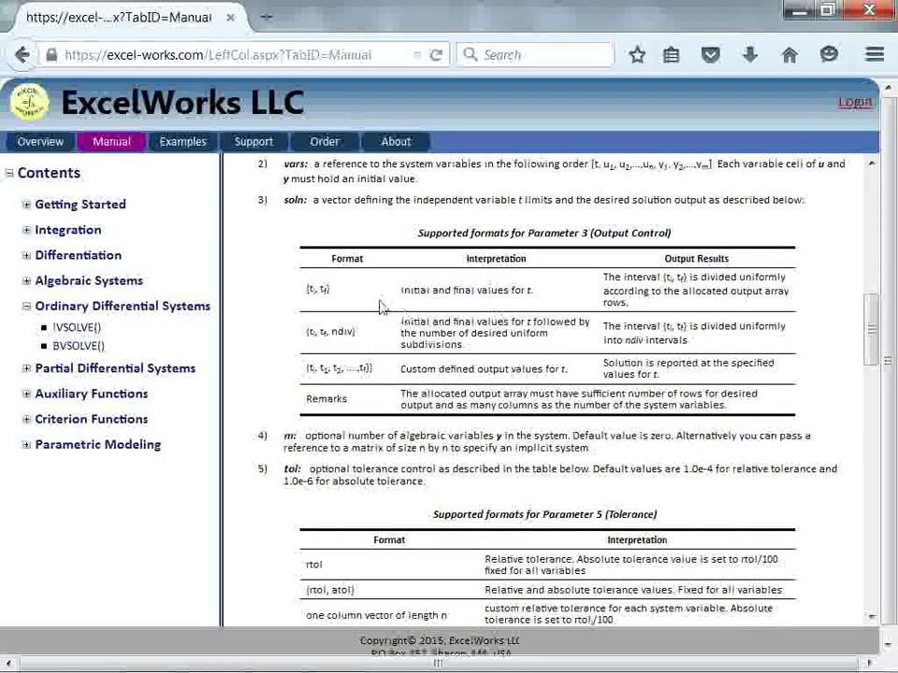
{"action": "left_click", "coordinate": [380, 305]}
{"action": "key", "text": "ctrl+plus"}
{"action": "key", "text": "ctrl+plus"}
{"action": "key", "text": "ctrl+plus"}
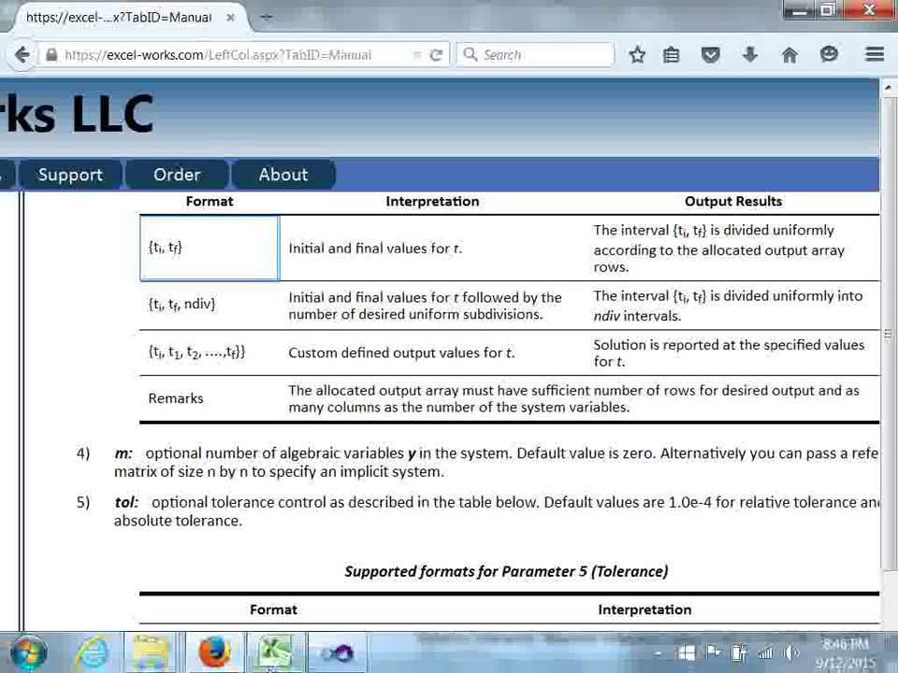
Return to the workbook and inspect the IVSOLVE array formula behind the results
{"action": "left_click", "coordinate": [278, 655]}
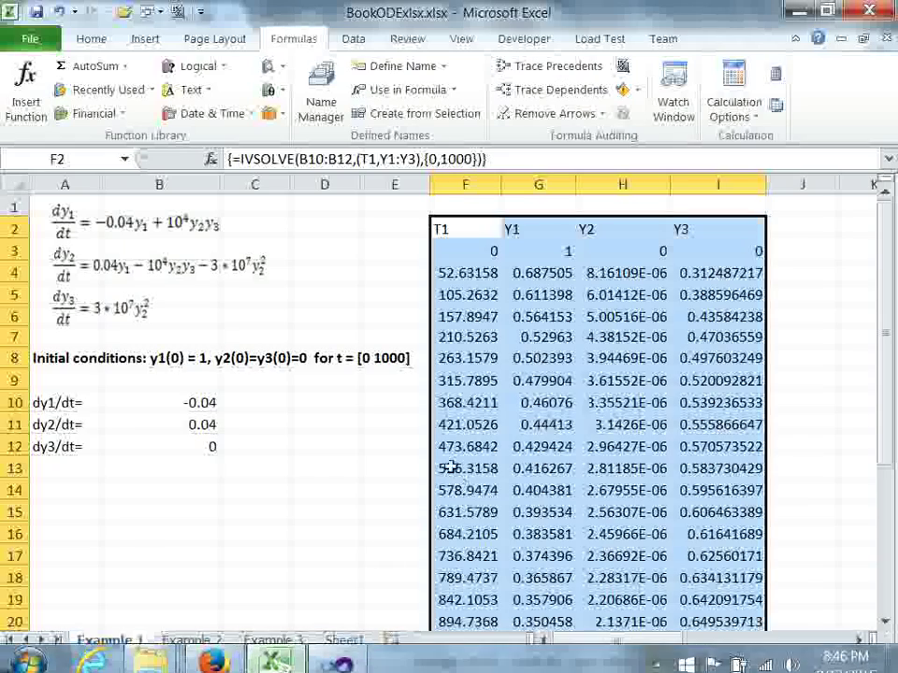
{"action": "left_click", "coordinate": [831, 311]}
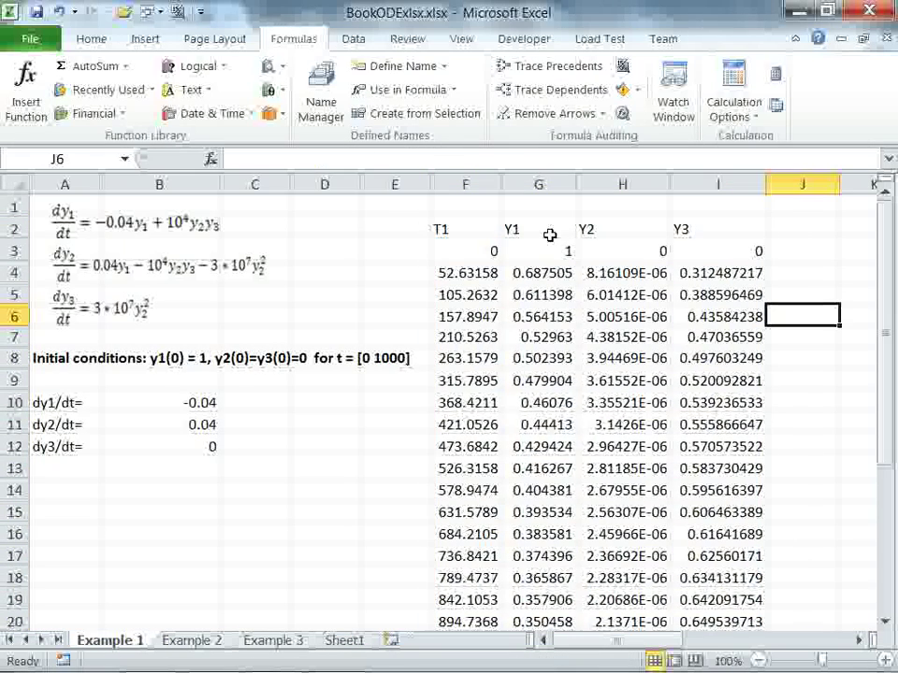
{"action": "left_click", "coordinate": [441, 229]}
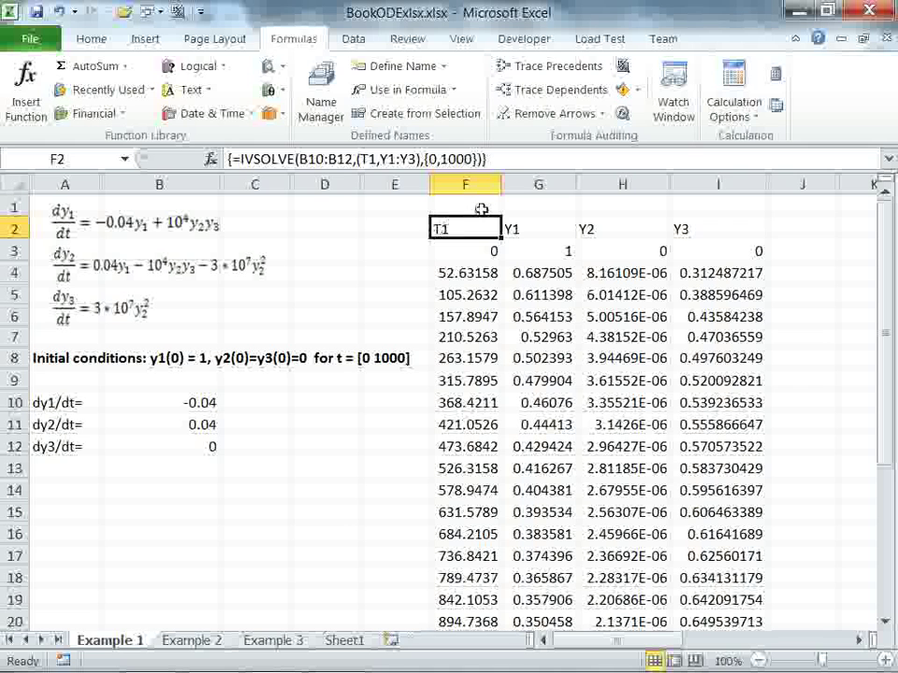
{"action": "left_click", "coordinate": [829, 225]}
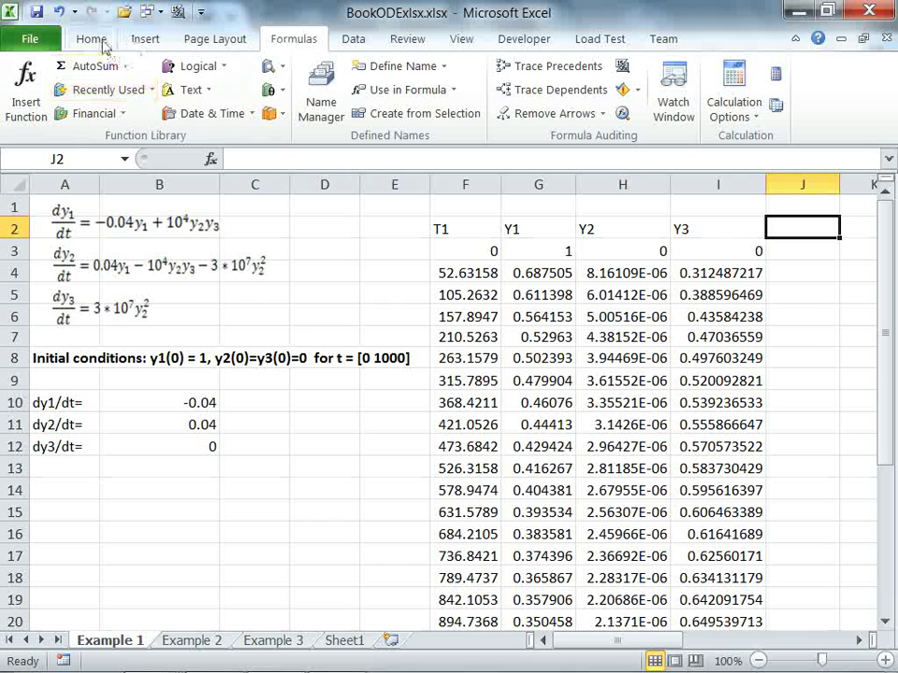
Insert a Scatter with Smooth Lines chart of F2:I22 and place it at the lower left
{"action": "left_click", "coordinate": [146, 39]}
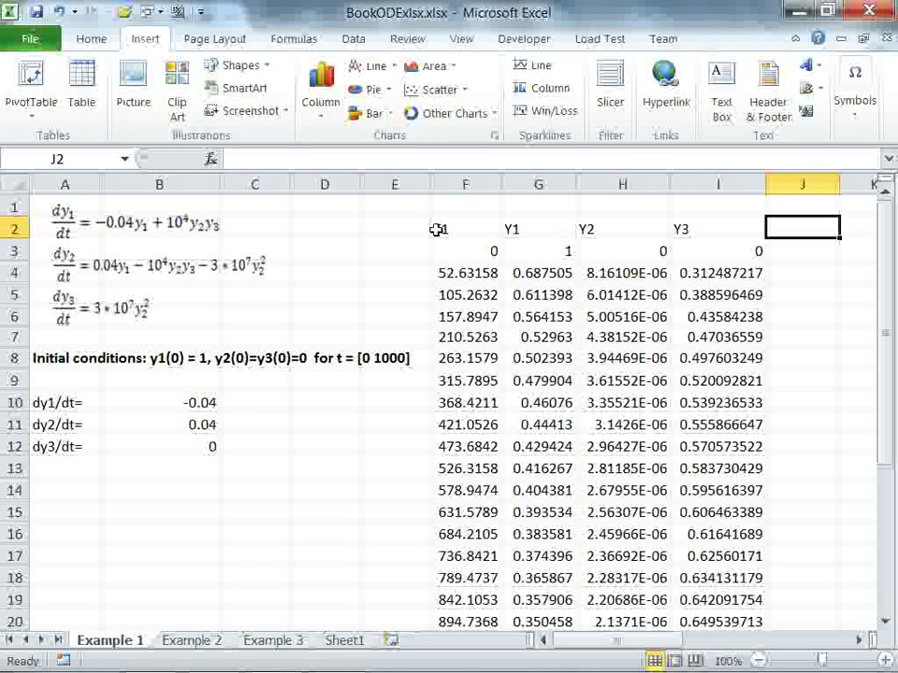
{"action": "left_click_drag", "start_coordinate": [436, 229], "coordinate": [745, 591]}
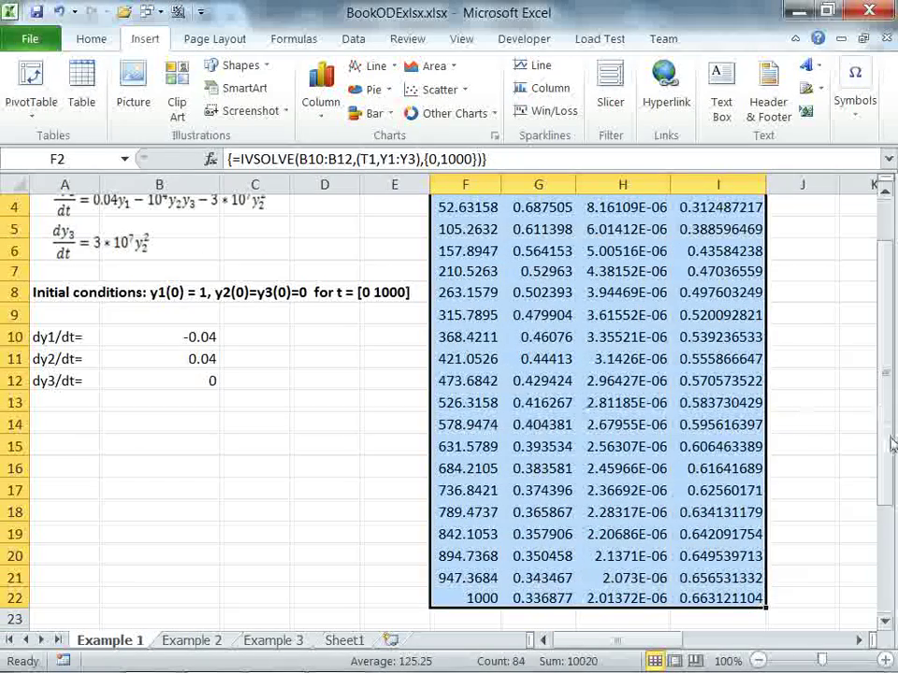
{"action": "left_click_drag", "start_coordinate": [891, 446], "coordinate": [883, 378]}
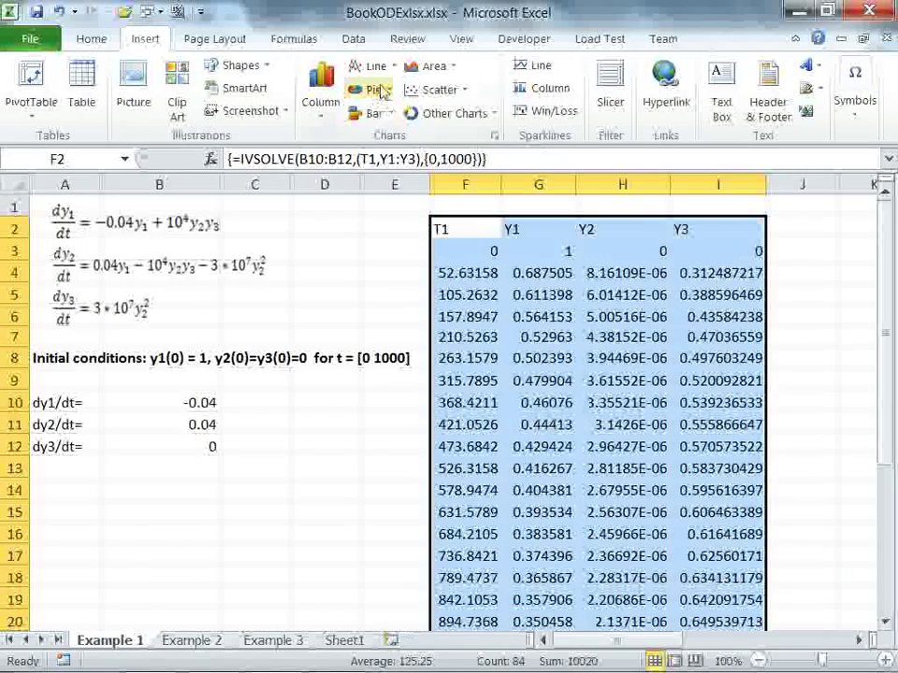
{"action": "left_click", "coordinate": [465, 91]}
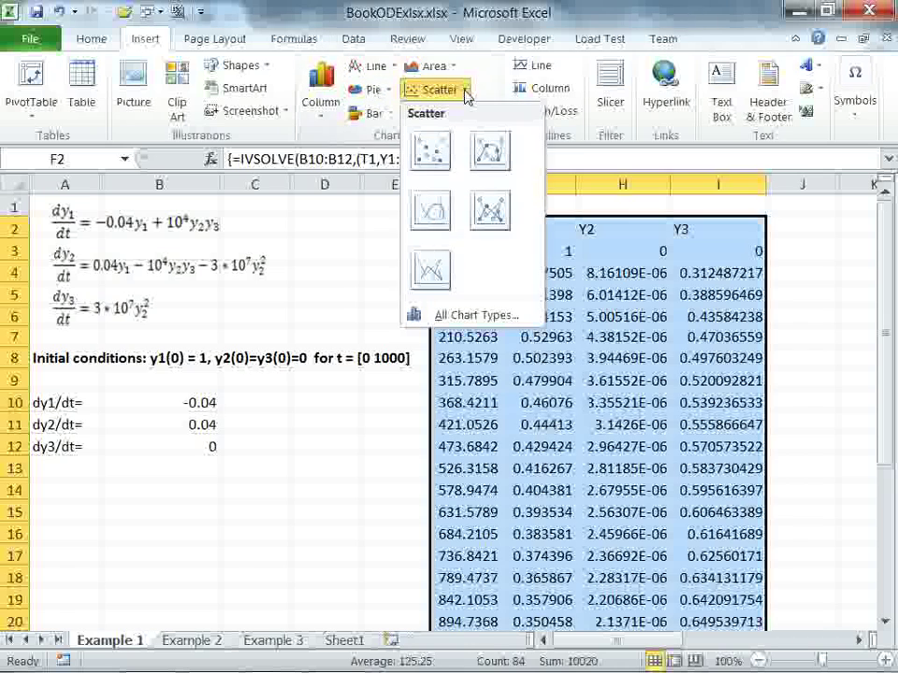
{"action": "left_click", "coordinate": [432, 211]}
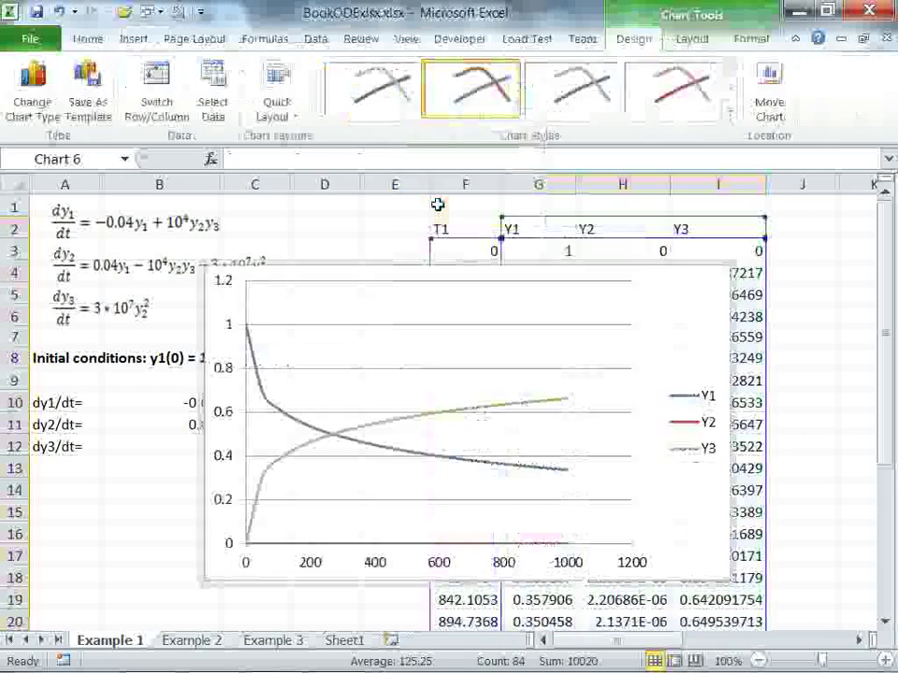
{"action": "left_click_drag", "start_coordinate": [372, 268], "coordinate": [264, 408]}
{"action": "left_click", "coordinate": [325, 272]}
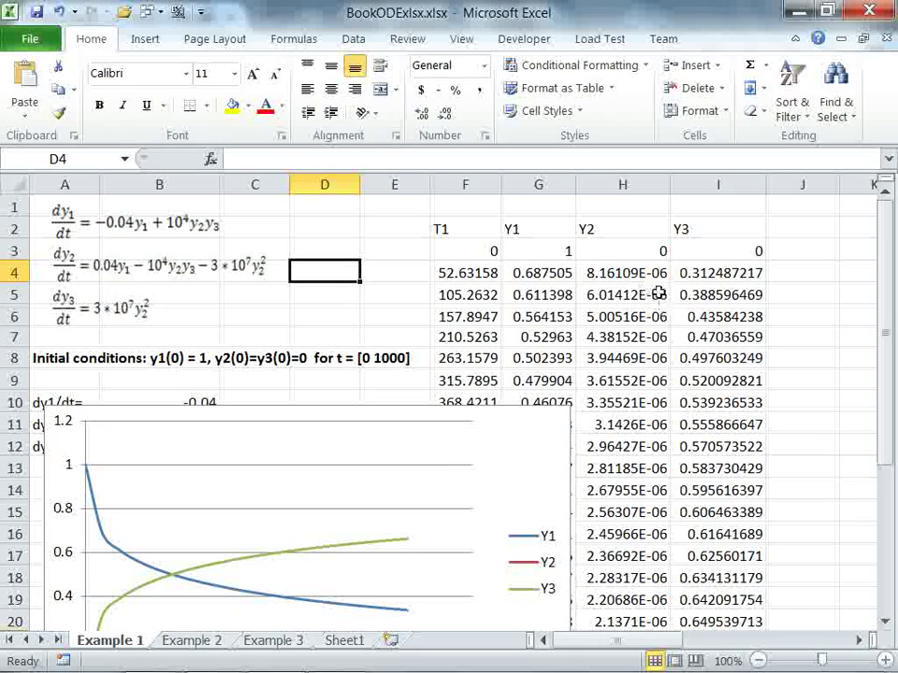
Plot the Y2 series on a secondary axis so its small values become visible
{"action": "left_click", "coordinate": [245, 407]}
{"action": "left_click_drag", "start_coordinate": [245, 406], "coordinate": [309, 258]}
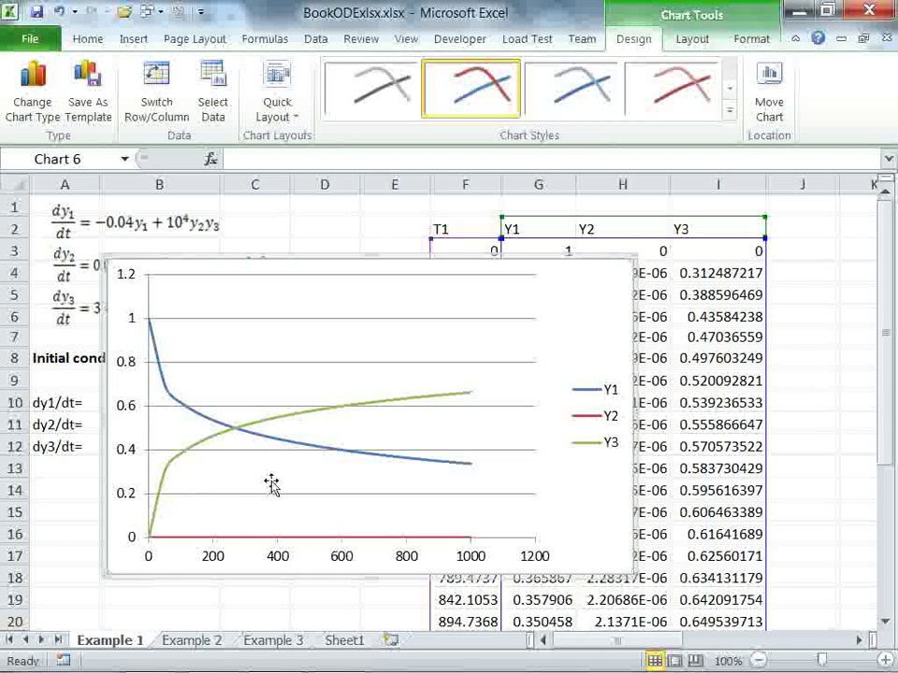
{"action": "left_click", "coordinate": [236, 541]}
{"action": "right_click", "coordinate": [235, 543]}
{"action": "left_click", "coordinate": [235, 542]}
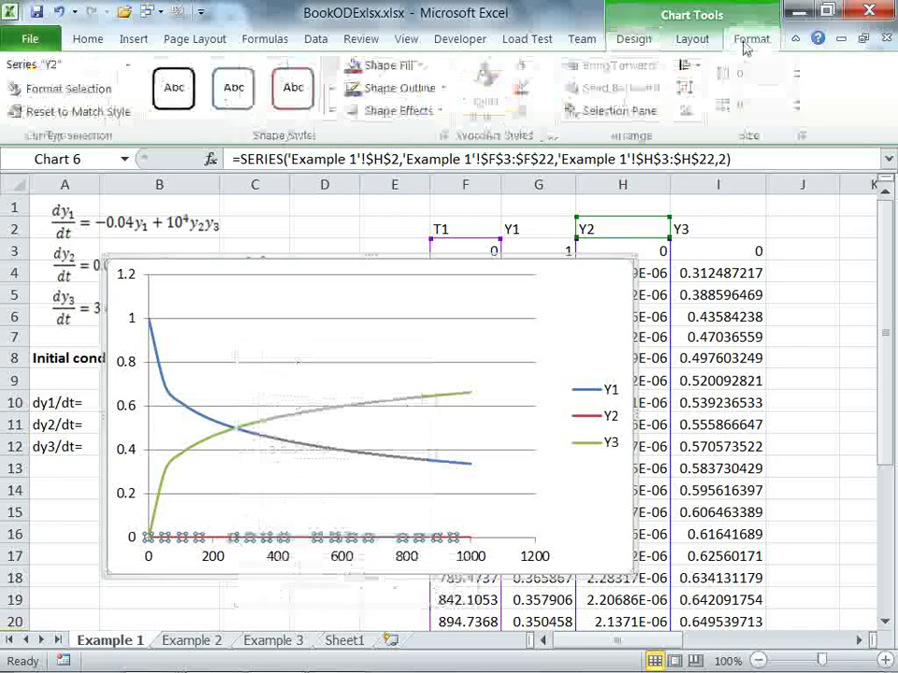
{"action": "right_click", "coordinate": [204, 544]}
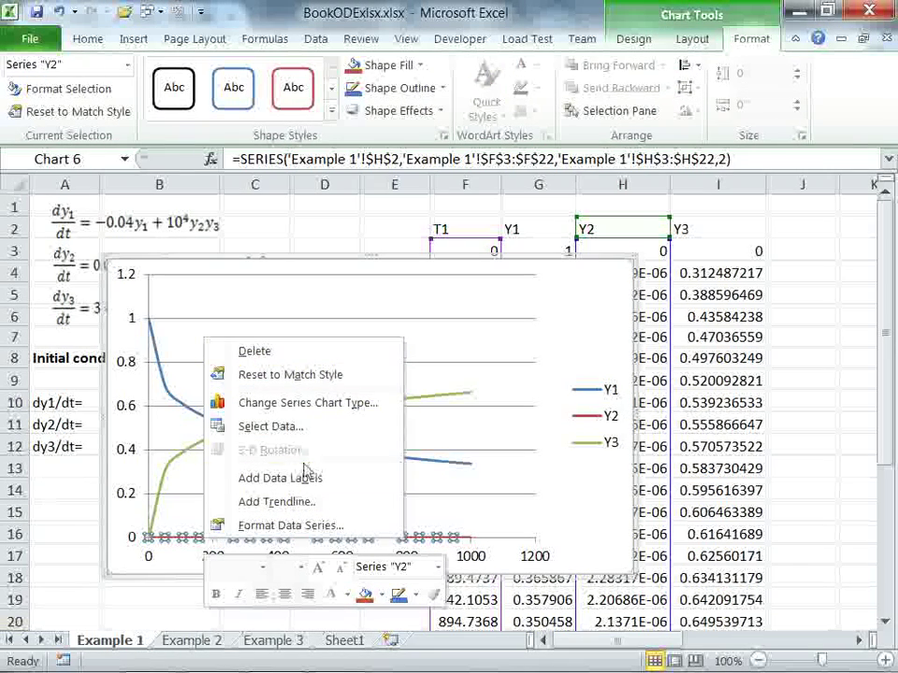
{"action": "left_click", "coordinate": [283, 526]}
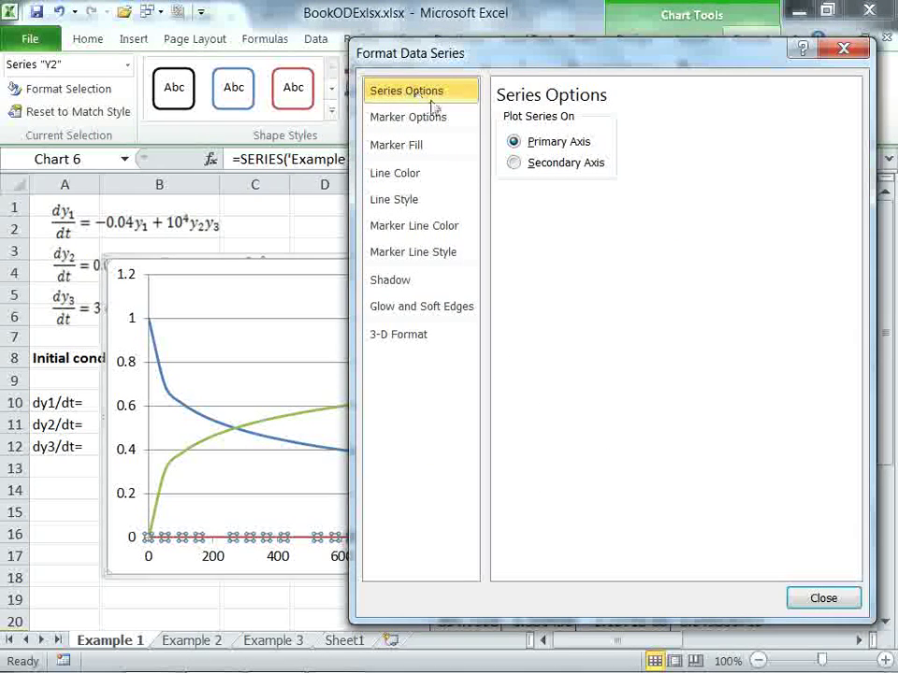
{"action": "left_click", "coordinate": [516, 164]}
{"action": "left_click", "coordinate": [823, 597]}
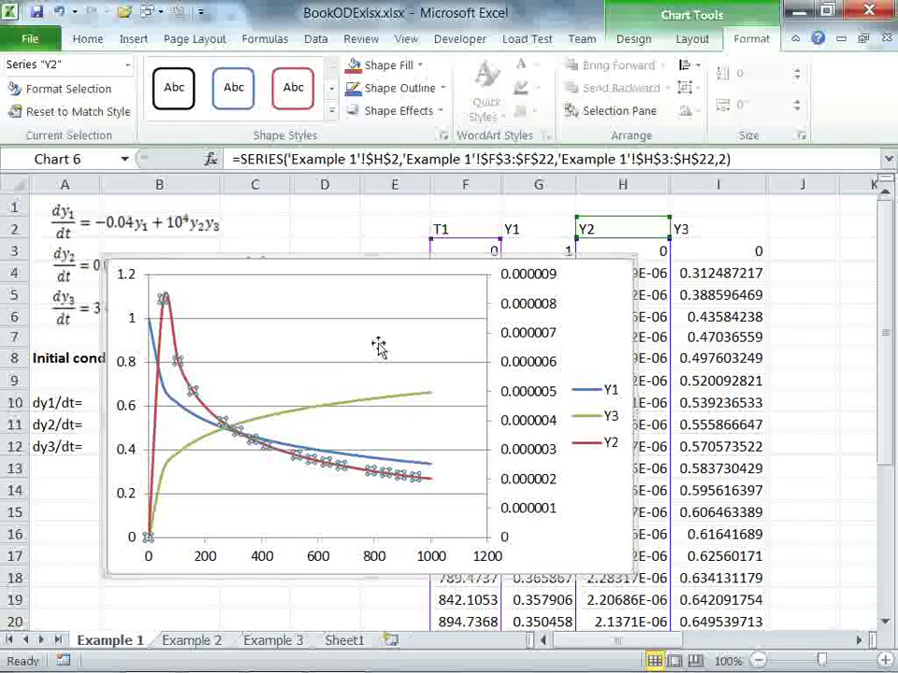
Move the chart below the results table and show the IVSOLVE formula in F2
{"action": "left_click", "coordinate": [308, 290]}
{"action": "left_click_drag", "start_coordinate": [274, 259], "coordinate": [254, 463]}
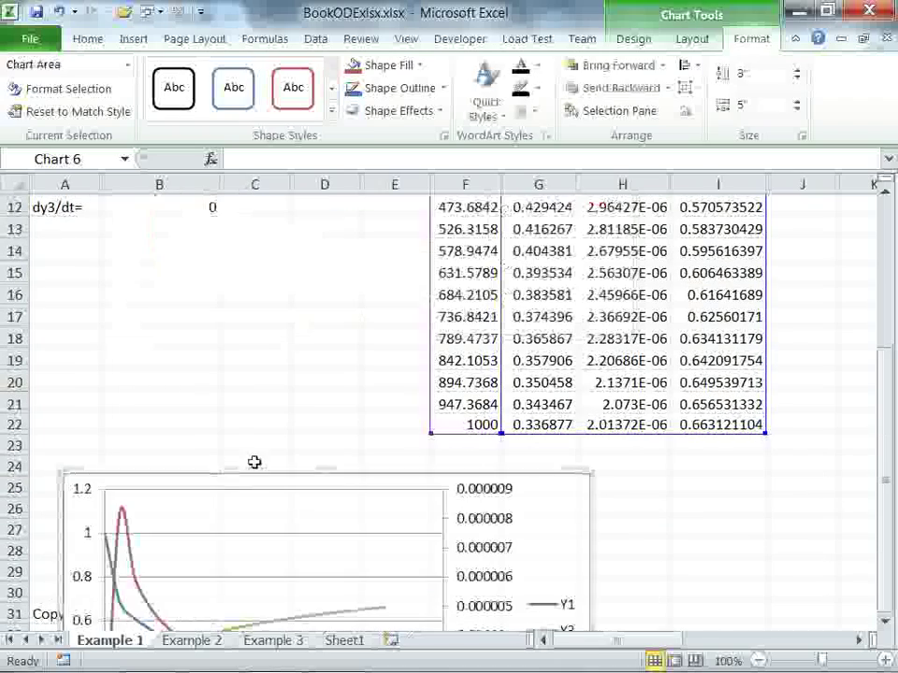
{"action": "left_click_drag", "start_coordinate": [887, 470], "coordinate": [886, 308]}
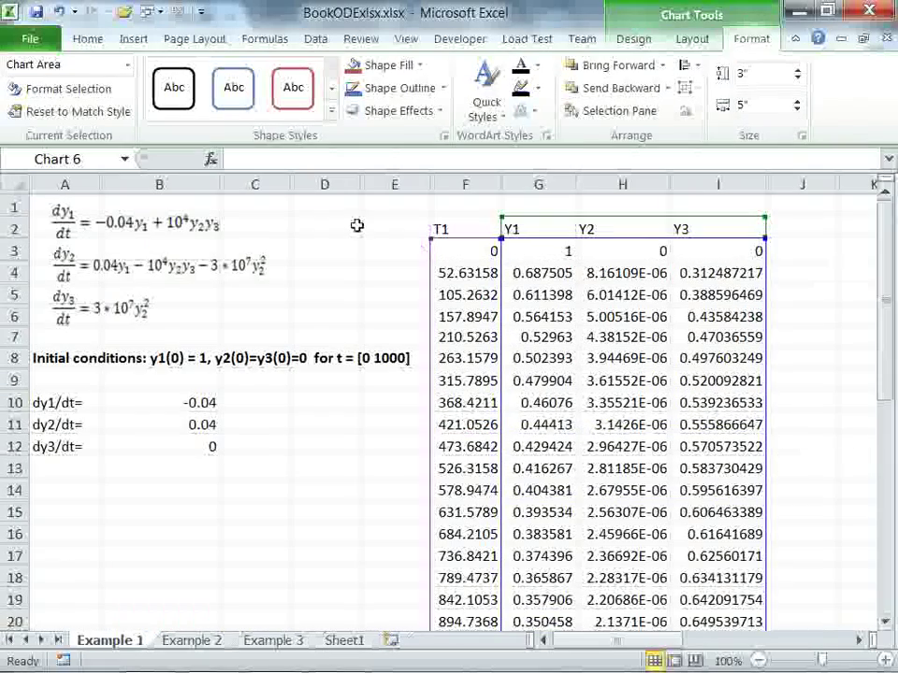
{"action": "left_click", "coordinate": [355, 225]}
{"action": "left_click", "coordinate": [461, 233]}
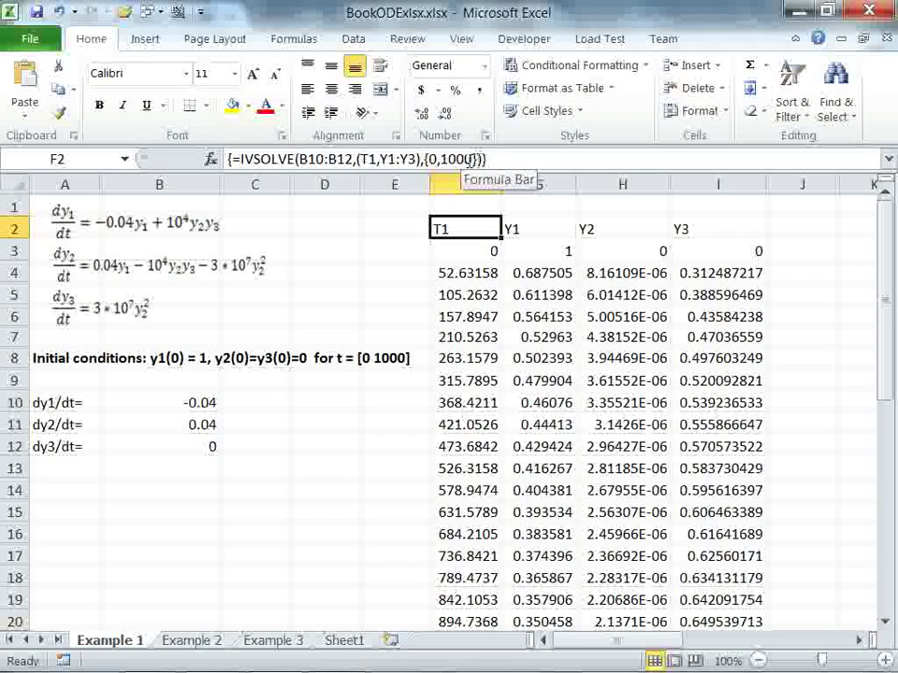
Change the F2 IVSOLVE time argument to {0,1000,20}, producing a 22-output-rows error
{"action": "left_click", "coordinate": [472, 159]}
{"action": "type", "text": ","}
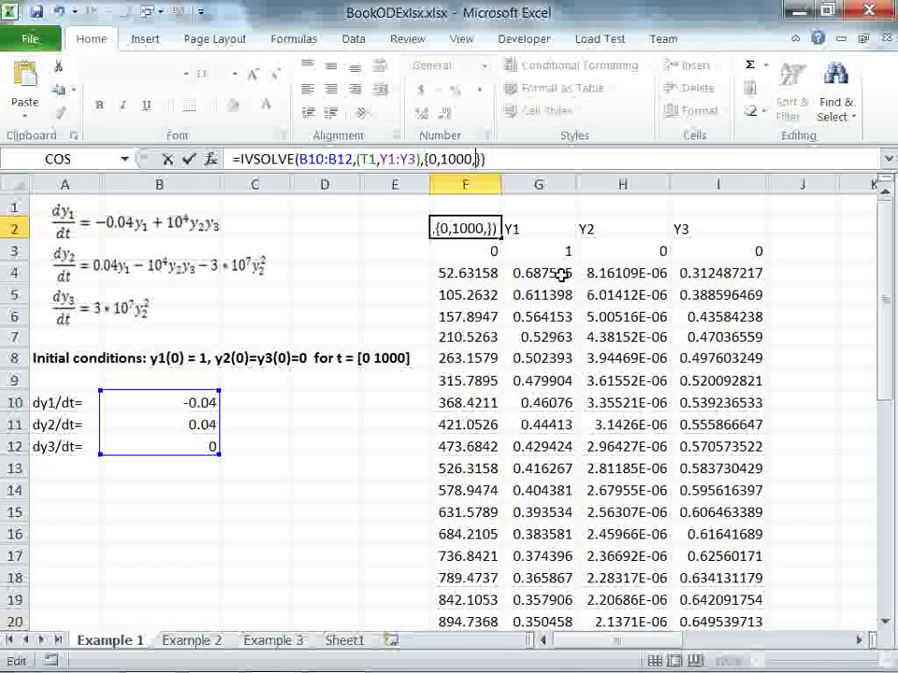
{"action": "type", "text": "20"}
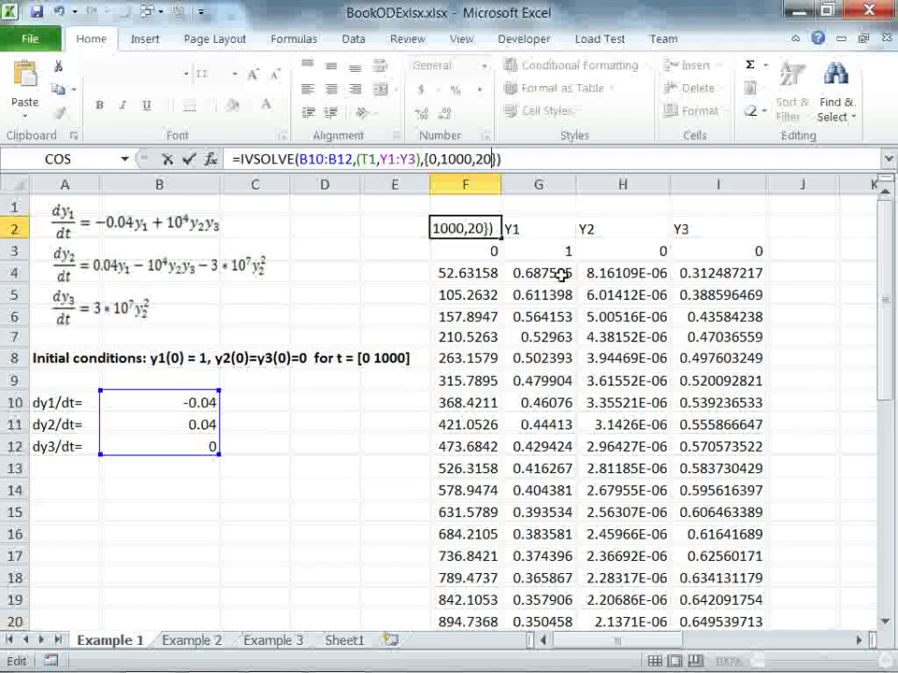
{"action": "key", "text": "ctrl+shift+Return"}
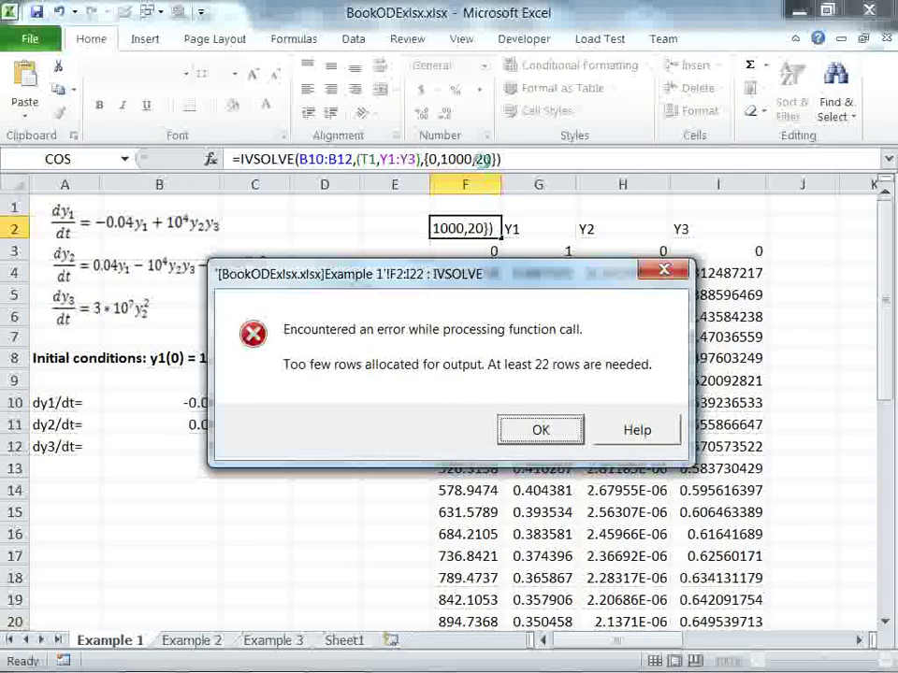
Dismiss the error and re-enter the IVSOLVE array formula over the larger F2:I24 block
{"action": "left_click", "coordinate": [538, 430]}
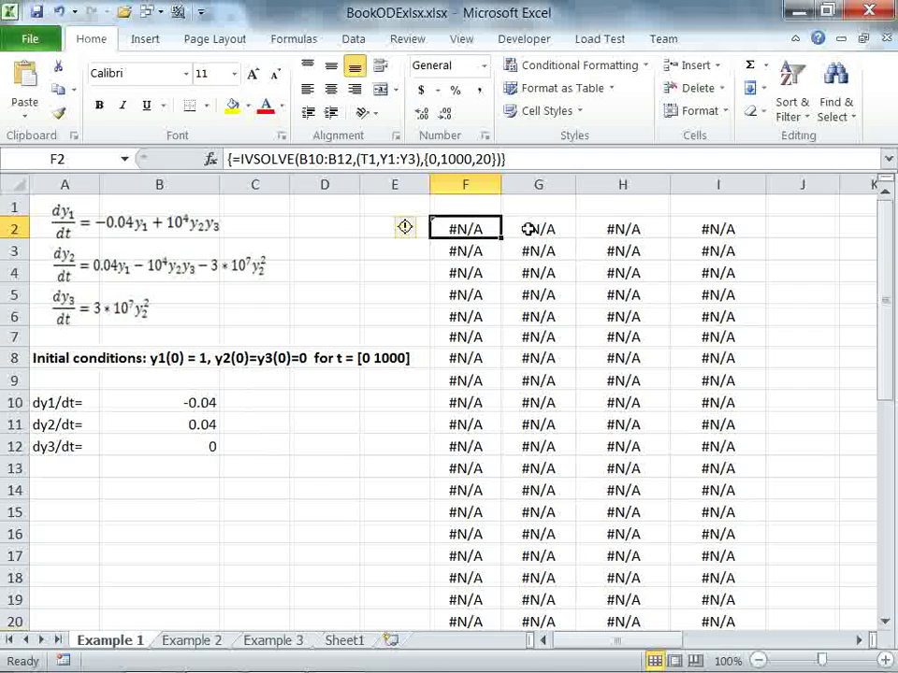
{"action": "left_click_drag", "start_coordinate": [891, 291], "coordinate": [890, 340]}
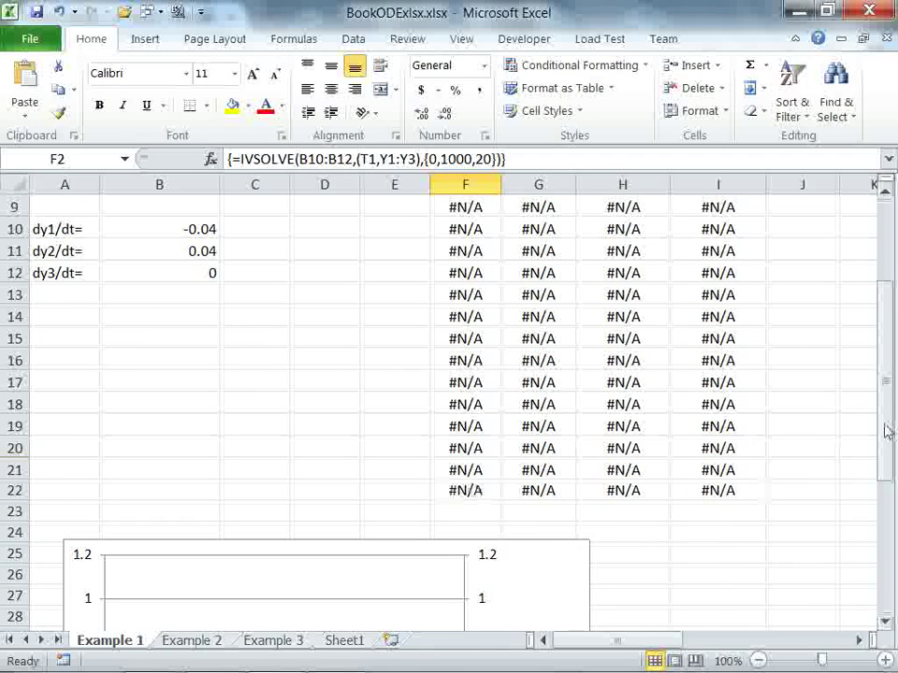
{"action": "scroll", "coordinate": [889, 430], "scroll_direction": "up", "scroll_amount": 3}
{"action": "left_click_drag", "start_coordinate": [465, 229], "coordinate": [735, 534]}
{"action": "left_click_drag", "start_coordinate": [885, 400], "coordinate": [886, 310]}
{"action": "left_click", "coordinate": [524, 156]}
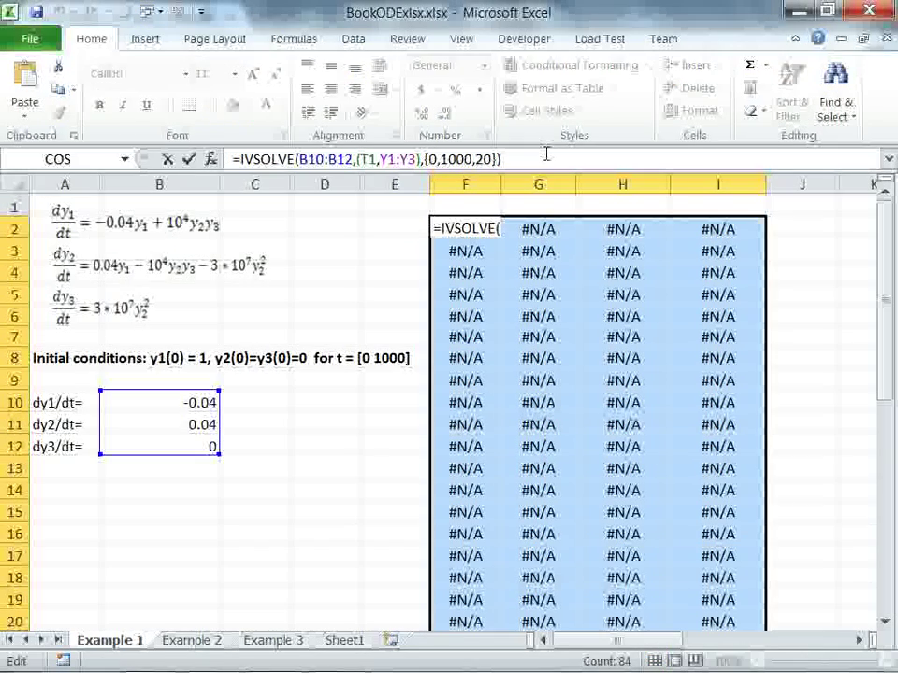
{"action": "key", "text": "ctrl+shift+Return"}
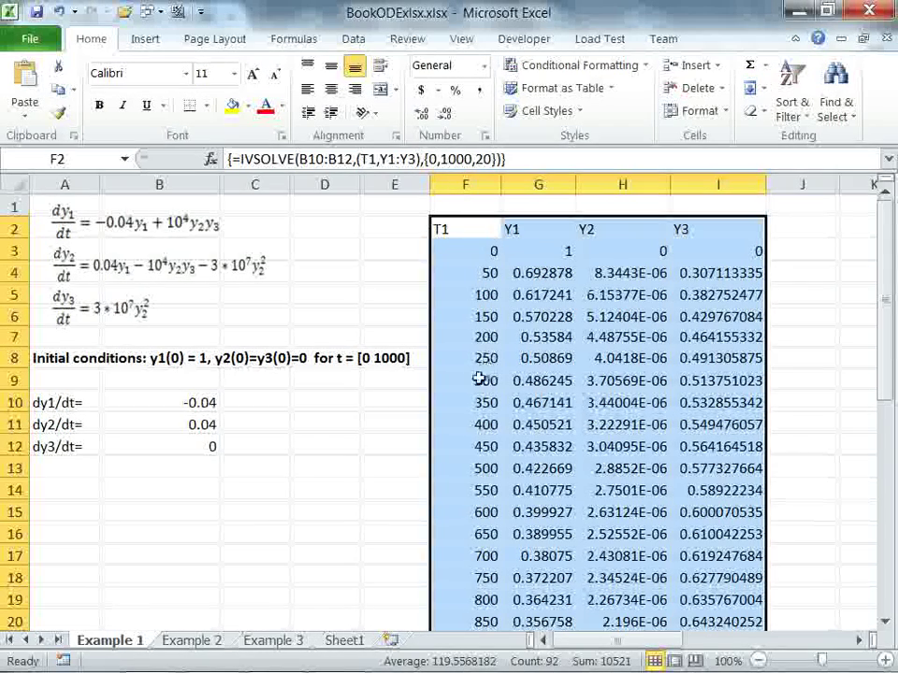
{"action": "left_click", "coordinate": [394, 250]}
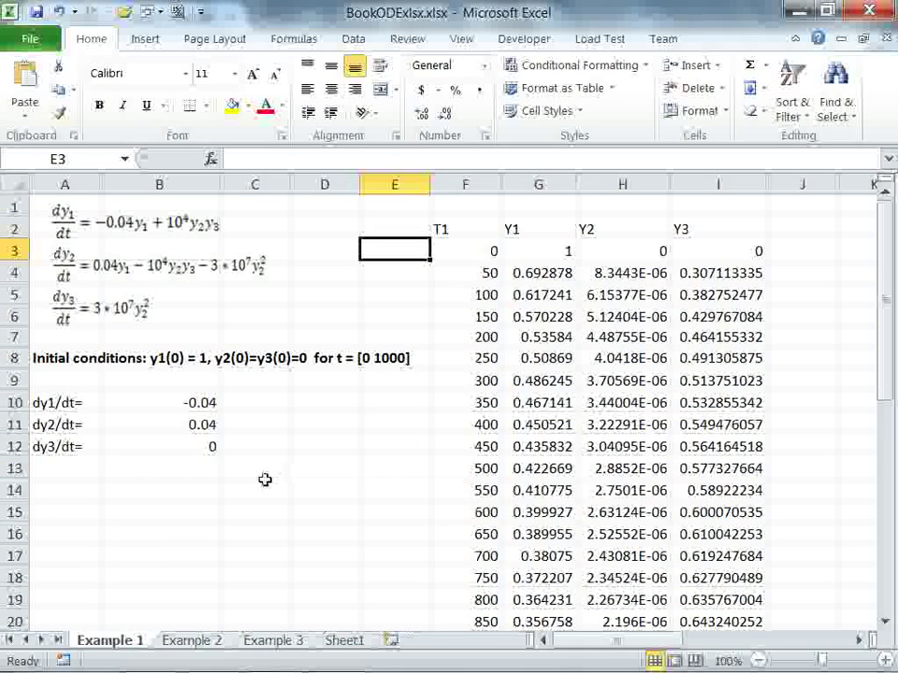
On Example 2, inspect the A8, A9 and A10 equation formulas and the G4 IVSOLVE formula
{"action": "left_click", "coordinate": [191, 641]}
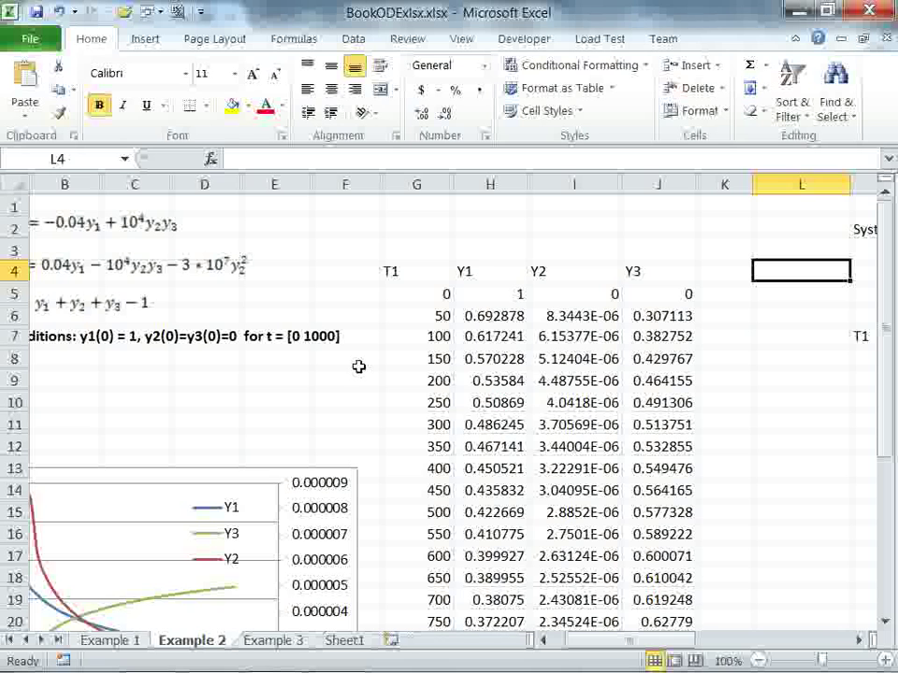
{"action": "scroll", "coordinate": [359, 366], "scroll_direction": "left", "scroll_amount": 1}
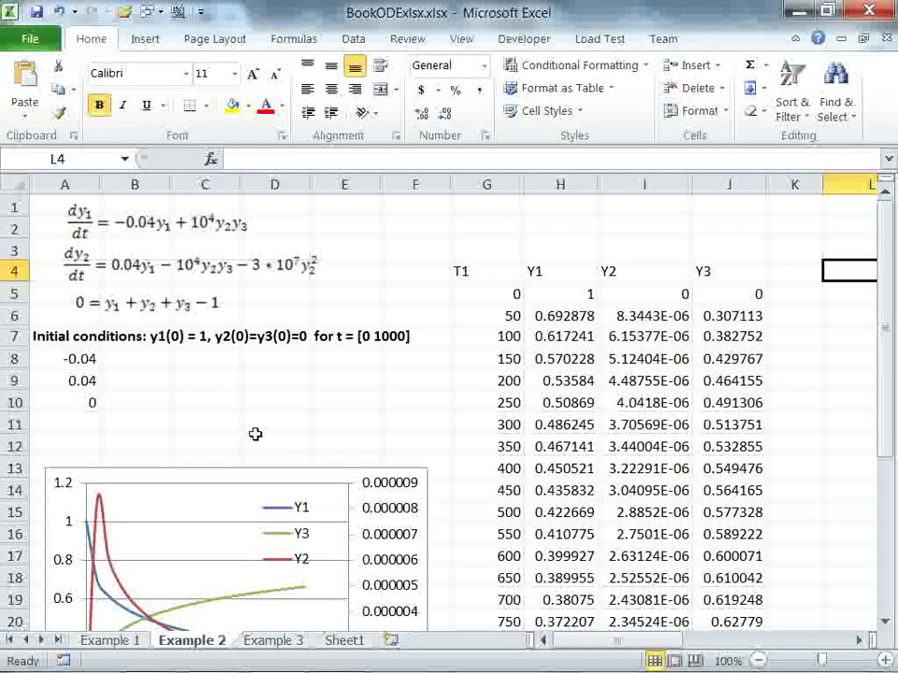
{"action": "left_click", "coordinate": [67, 361]}
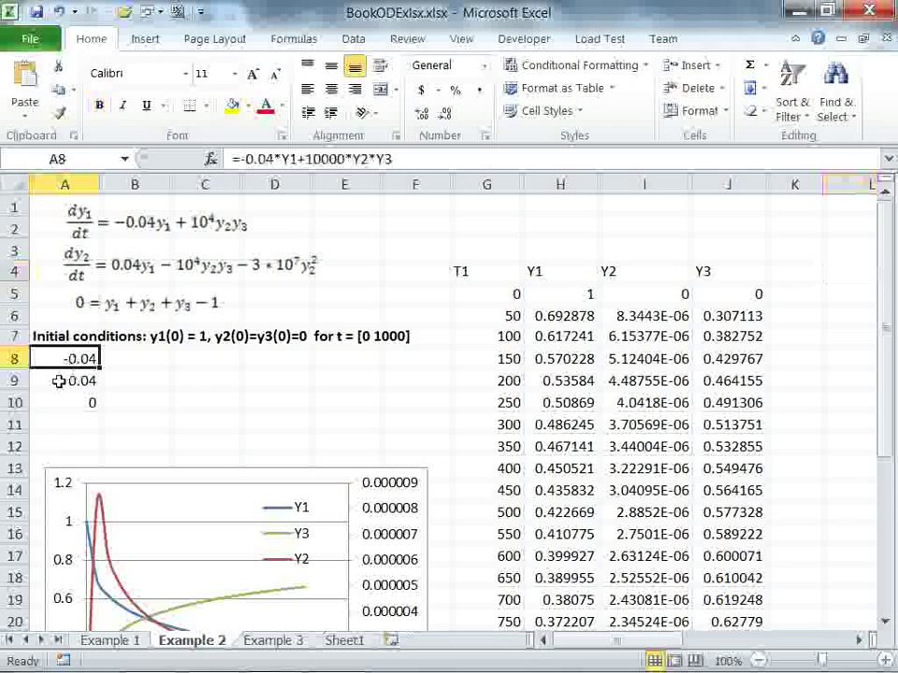
{"action": "left_click", "coordinate": [58, 381]}
{"action": "left_click", "coordinate": [64, 403]}
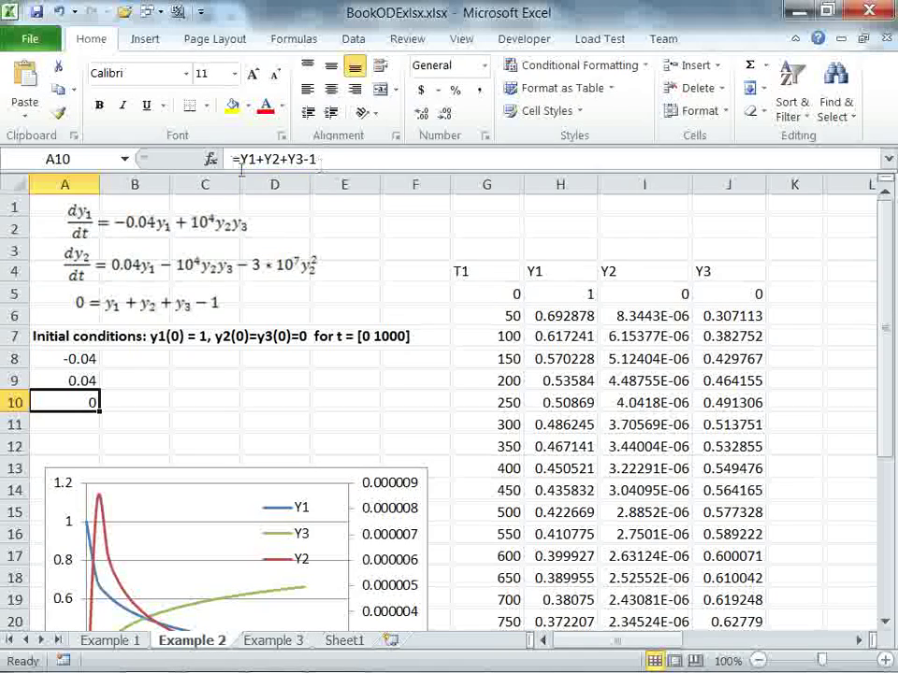
{"action": "left_click", "coordinate": [465, 269]}
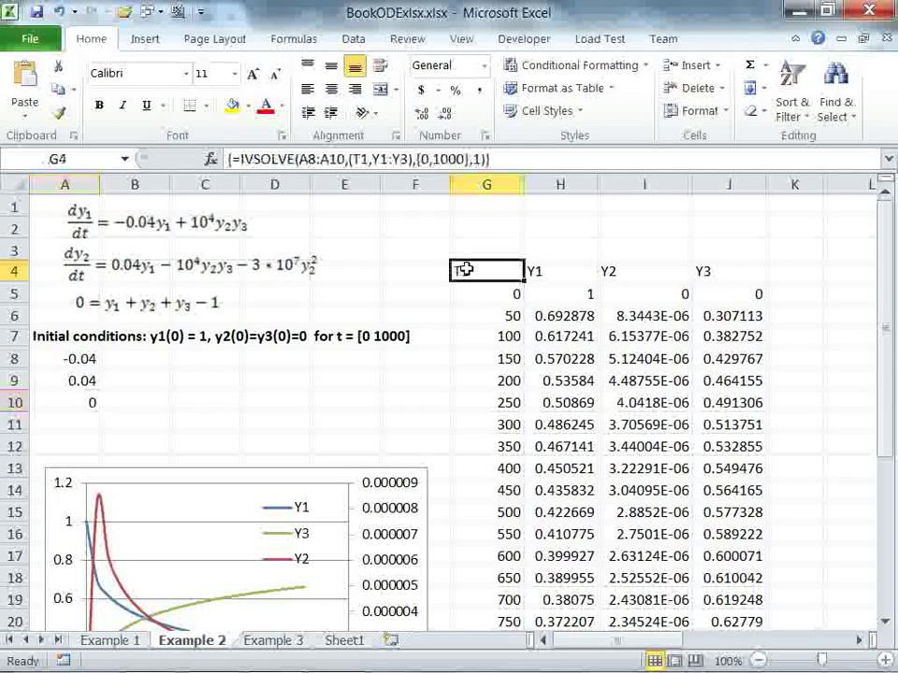
{"action": "left_click", "coordinate": [509, 160]}
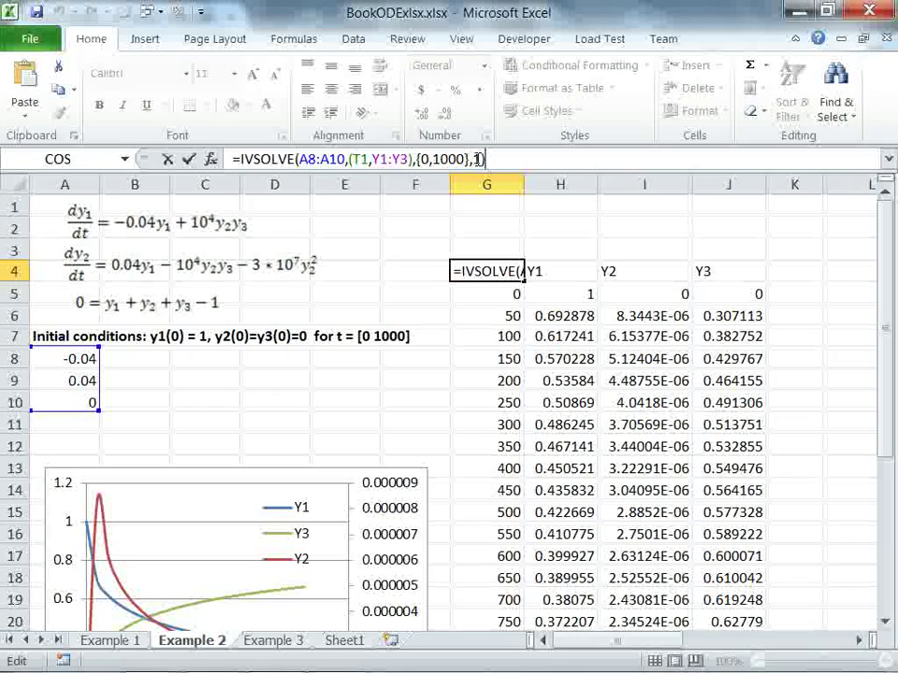
{"action": "mouse_move", "coordinate": [306, 660]}
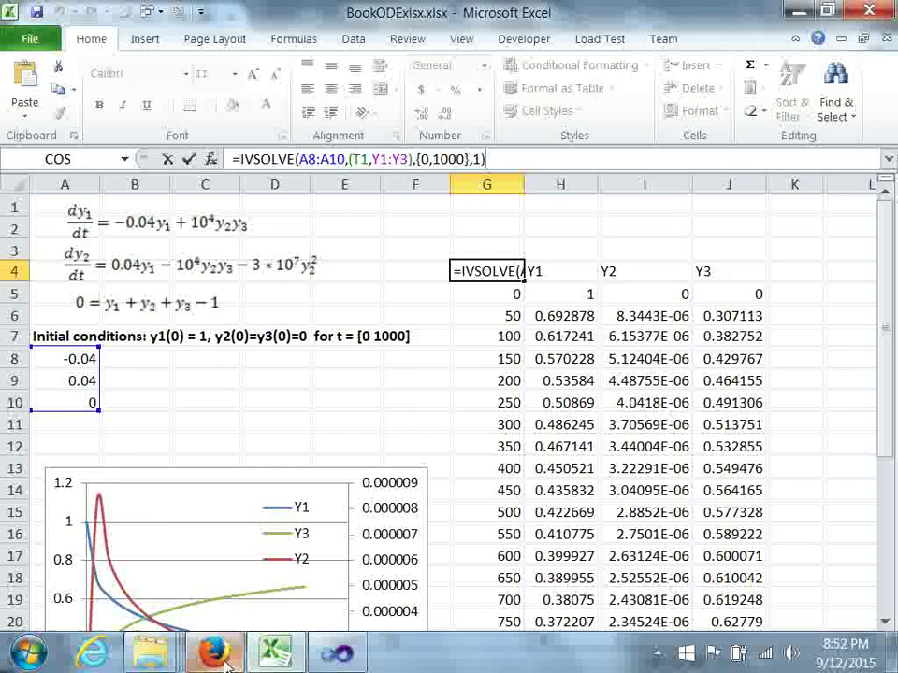
{"action": "left_click", "coordinate": [213, 652]}
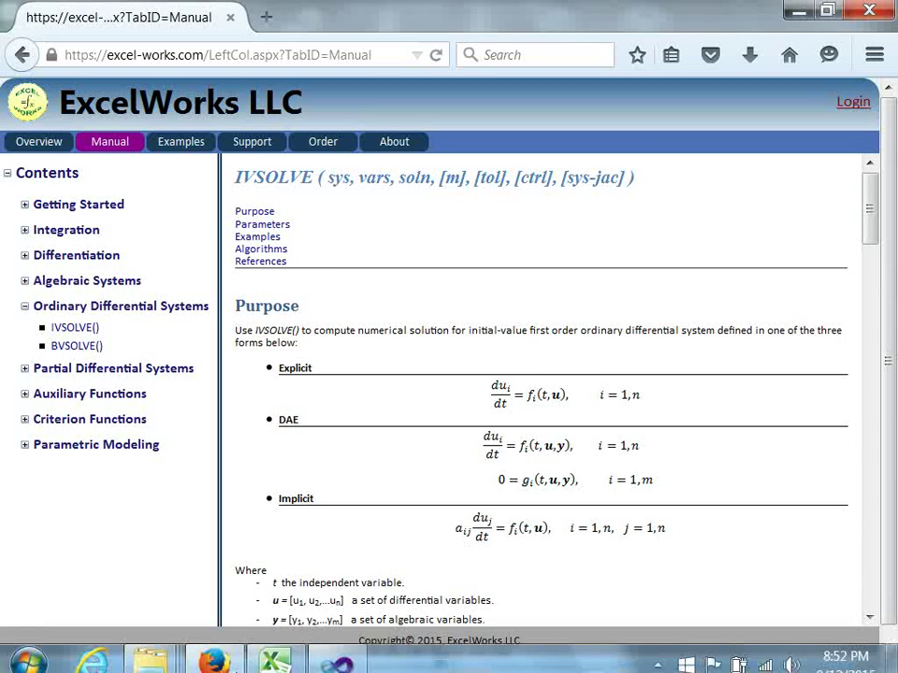
{"action": "left_click", "coordinate": [278, 657]}
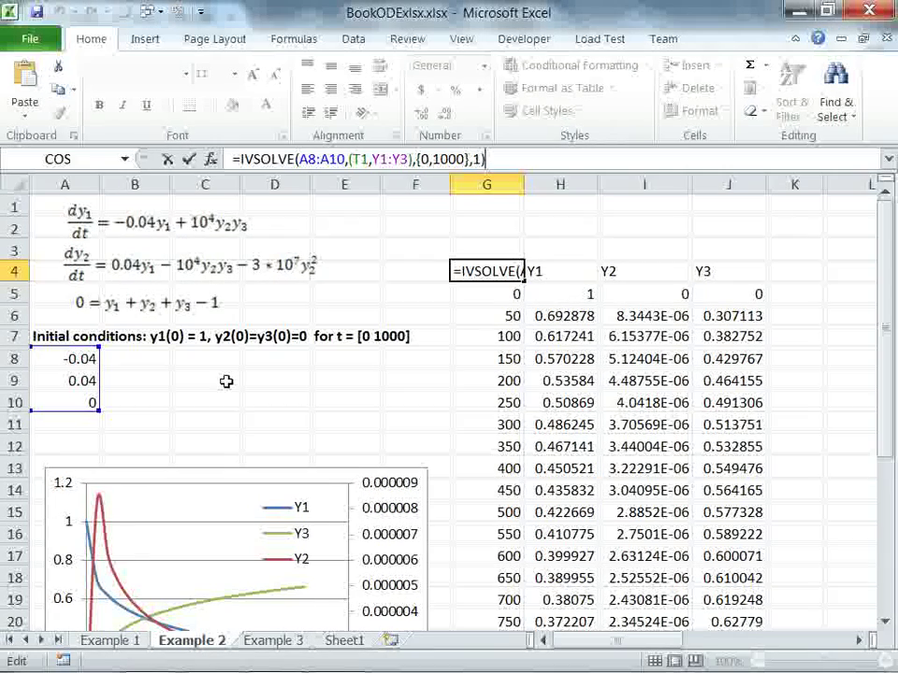
Recommit the G4 IVSOLVE formula as an array formula
{"action": "left_click", "coordinate": [507, 159]}
{"action": "key", "text": "ctrl+shift+Return"}
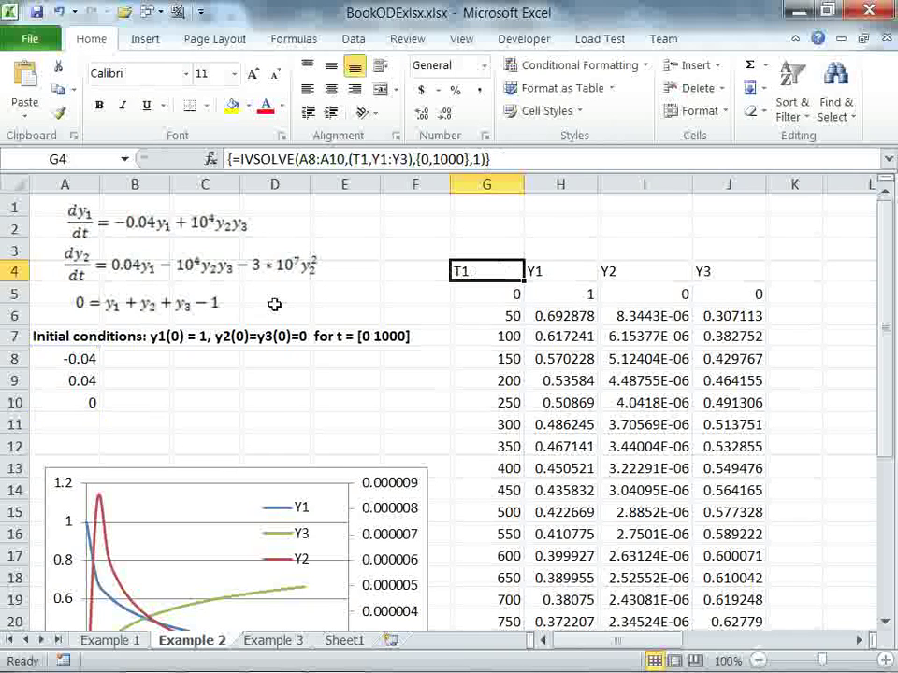
{"action": "scroll", "coordinate": [589, 522], "scroll_direction": "down", "scroll_amount": 1}
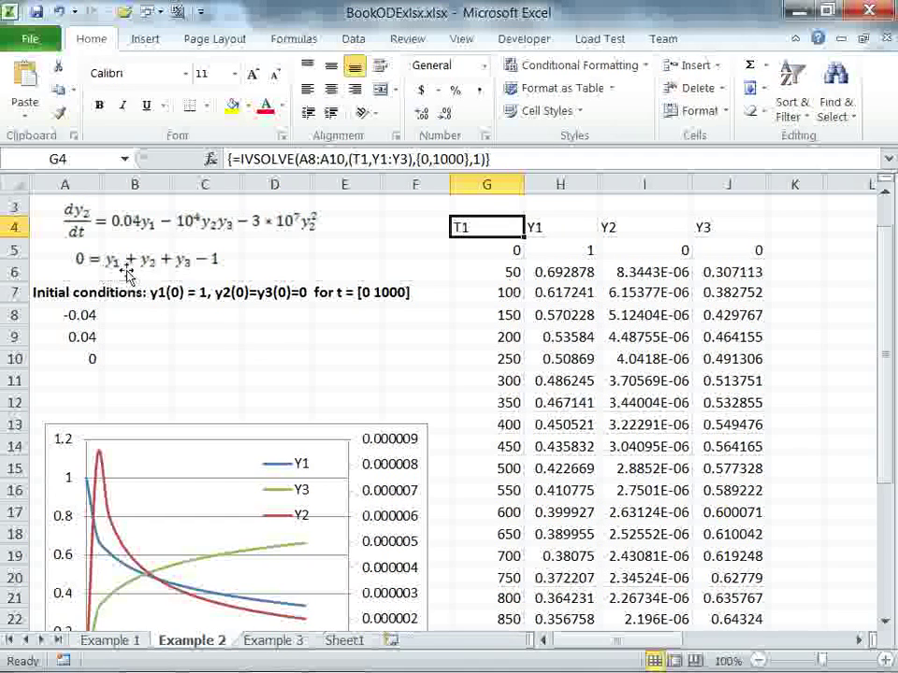
{"action": "left_click_drag", "start_coordinate": [572, 647], "coordinate": [617, 645]}
Head L4 'y1+y2+y3-1' and enter =SUM(H5:J5)-1 in L5
{"action": "left_click", "coordinate": [627, 230]}
{"action": "type", "text": "y1+"}
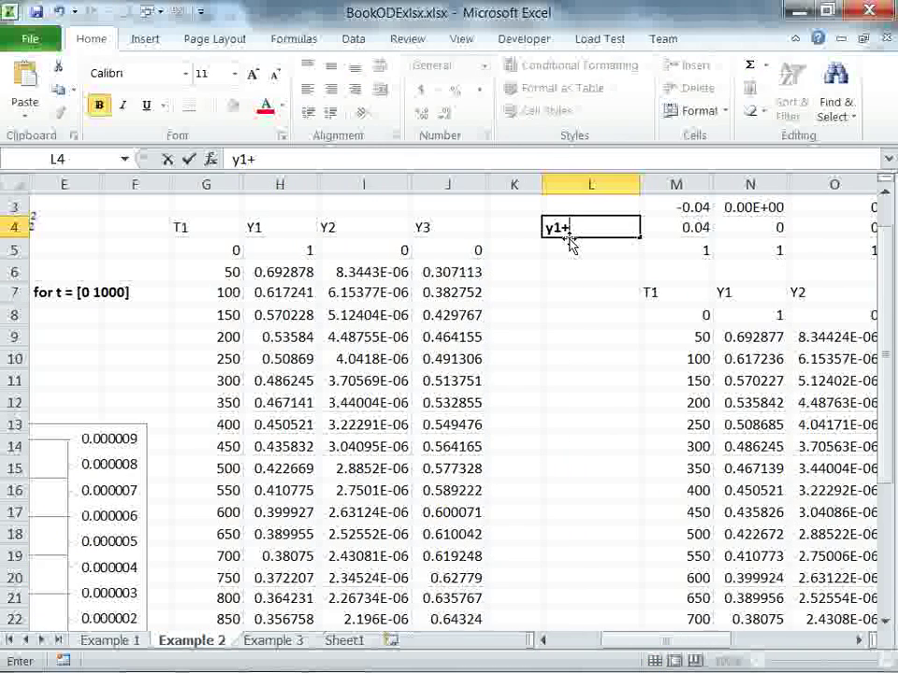
{"action": "type", "text": "y2+y3"}
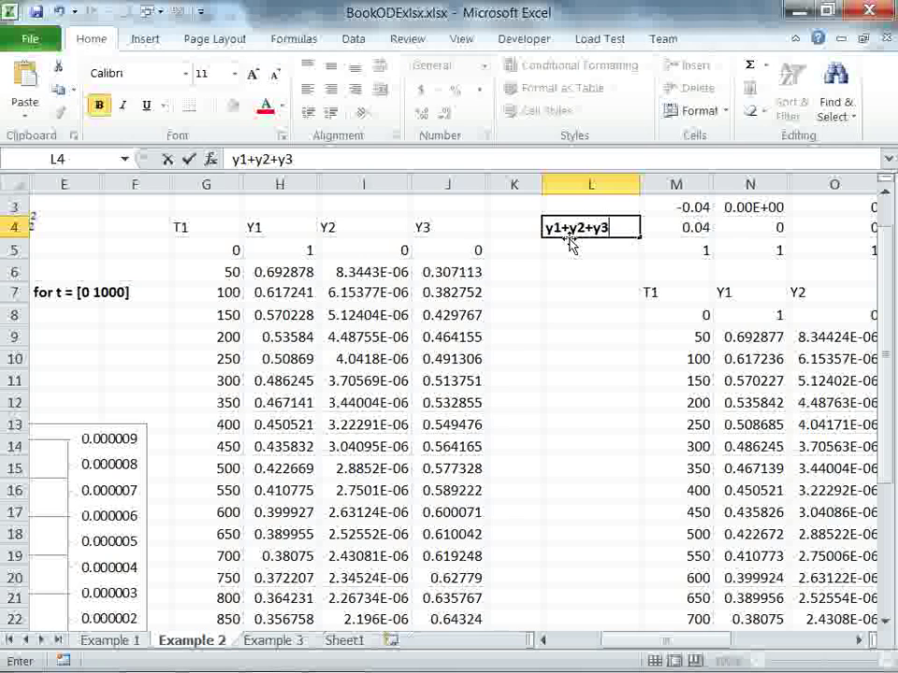
{"action": "type", "text": "-1"}
{"action": "key", "text": "Return"}
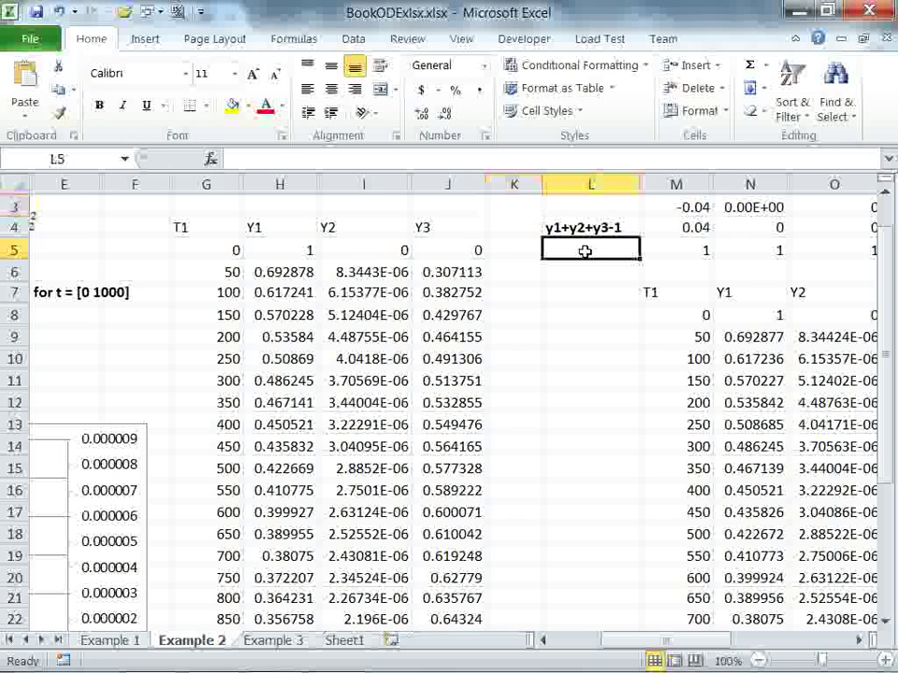
{"action": "type", "text": "="}
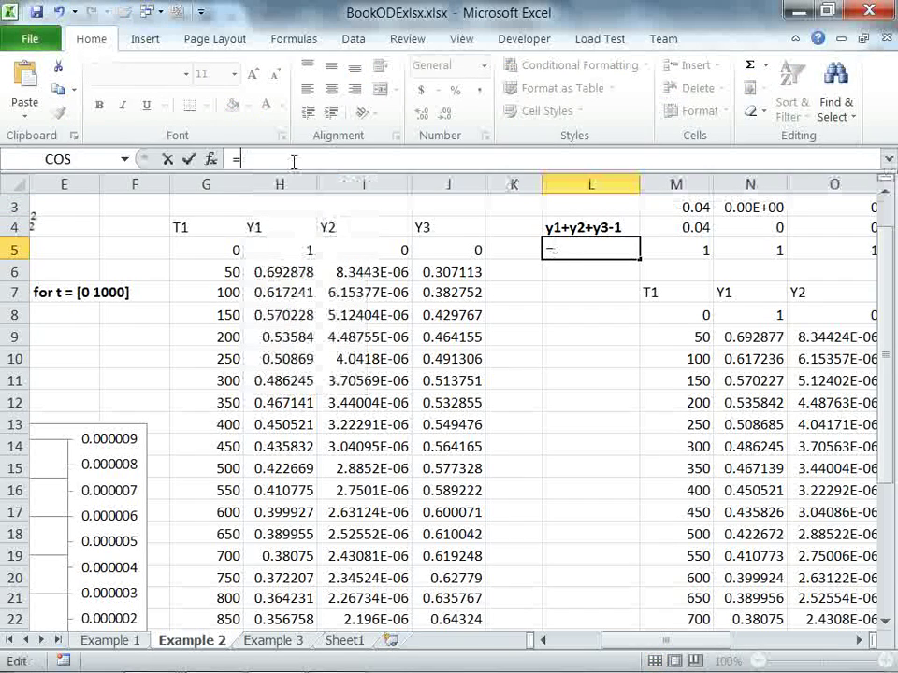
{"action": "key", "text": "Escape"}
{"action": "type", "text": "=sum("}
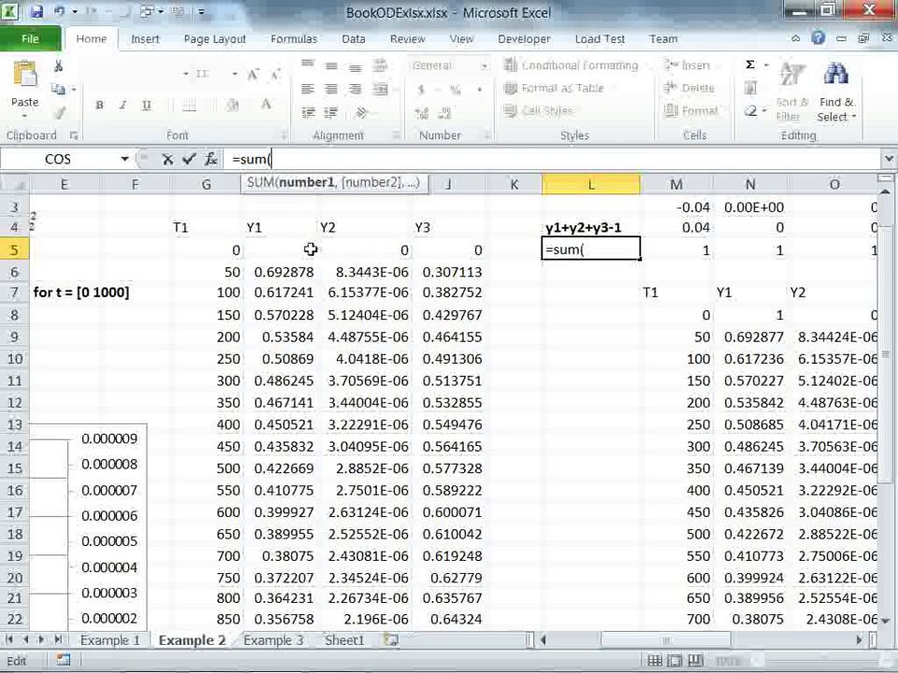
{"action": "left_click_drag", "start_coordinate": [280, 250], "coordinate": [440, 260]}
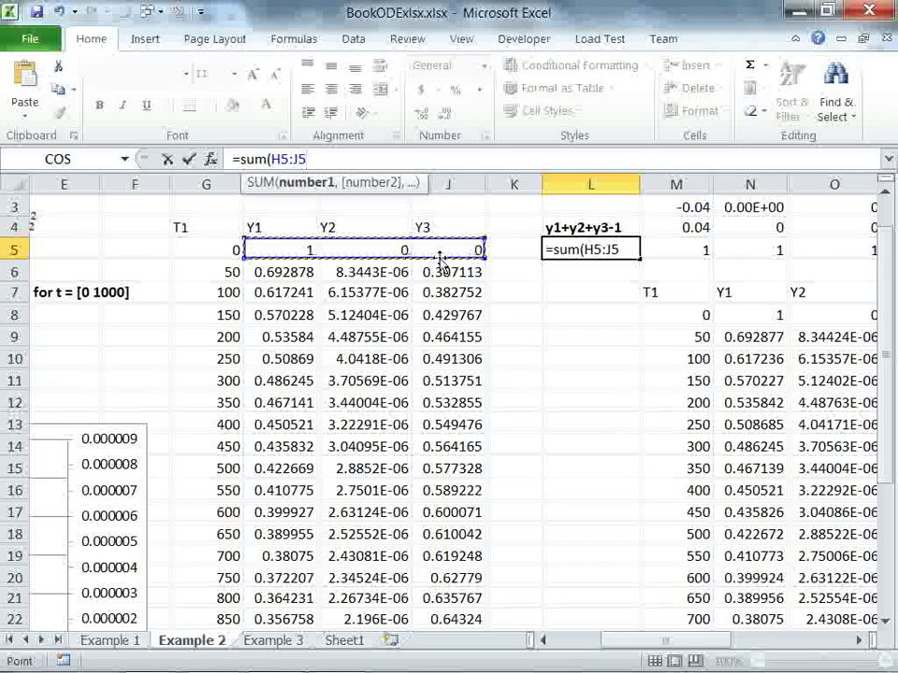
{"action": "type", "text": ")-1"}
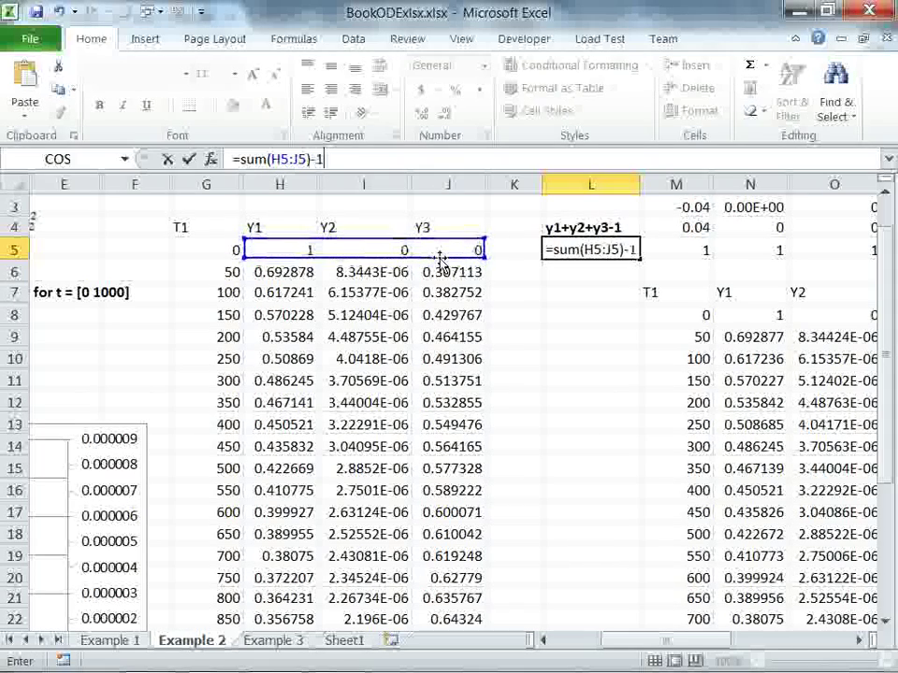
{"action": "key", "text": "Return"}
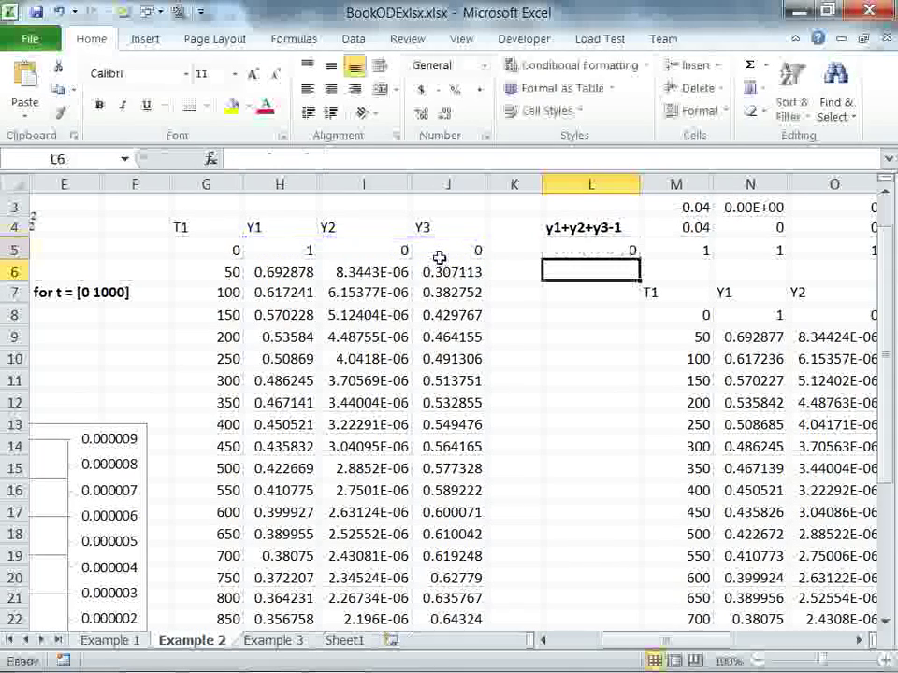
Fill the L5 residual formula down column L to row 25
{"action": "left_click", "coordinate": [585, 248]}
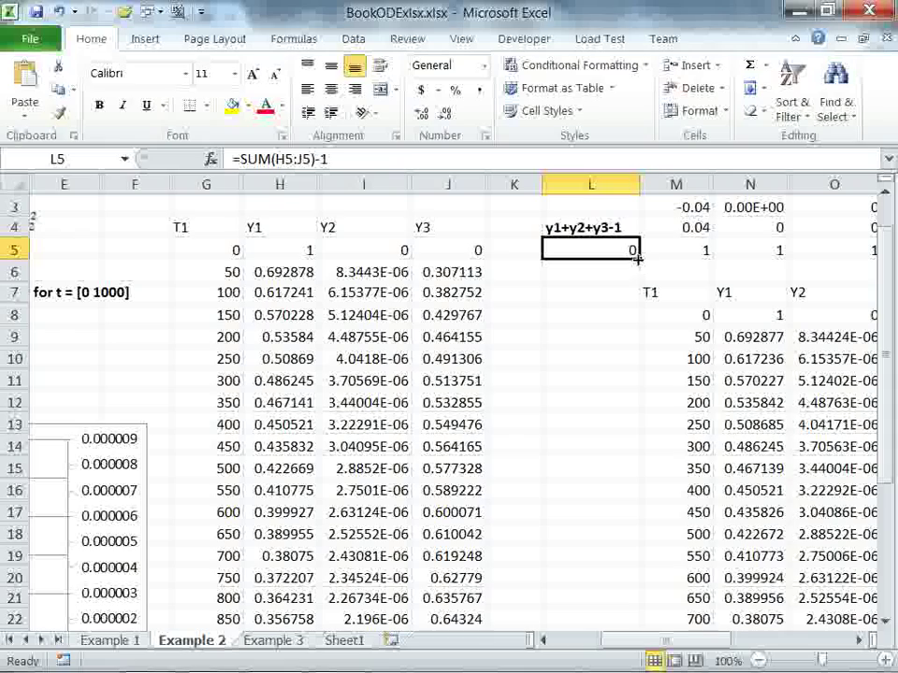
{"action": "left_click_drag", "start_coordinate": [638, 257], "coordinate": [622, 575]}
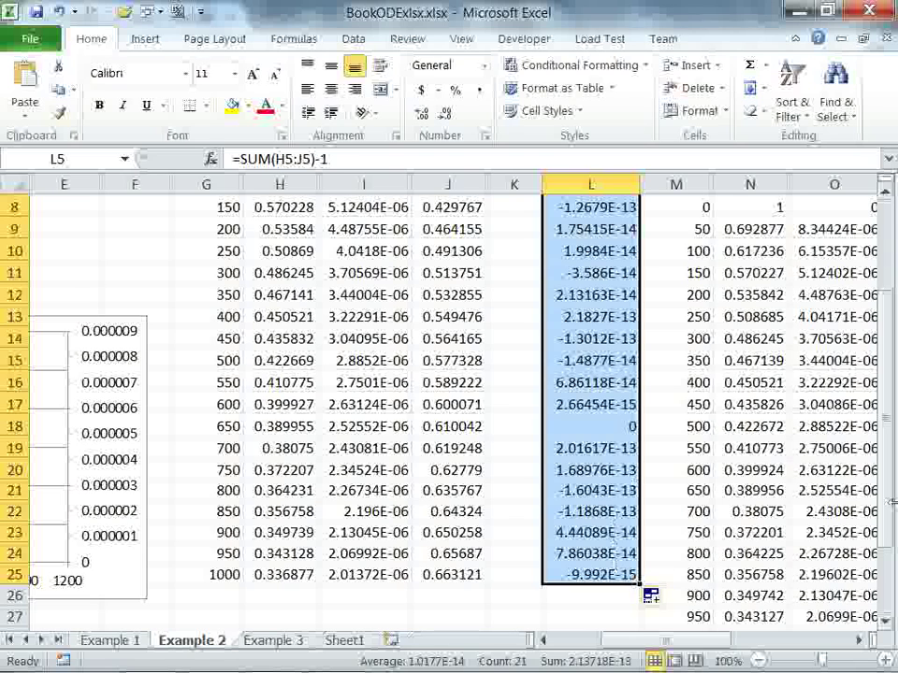
{"action": "left_click_drag", "start_coordinate": [893, 508], "coordinate": [879, 468]}
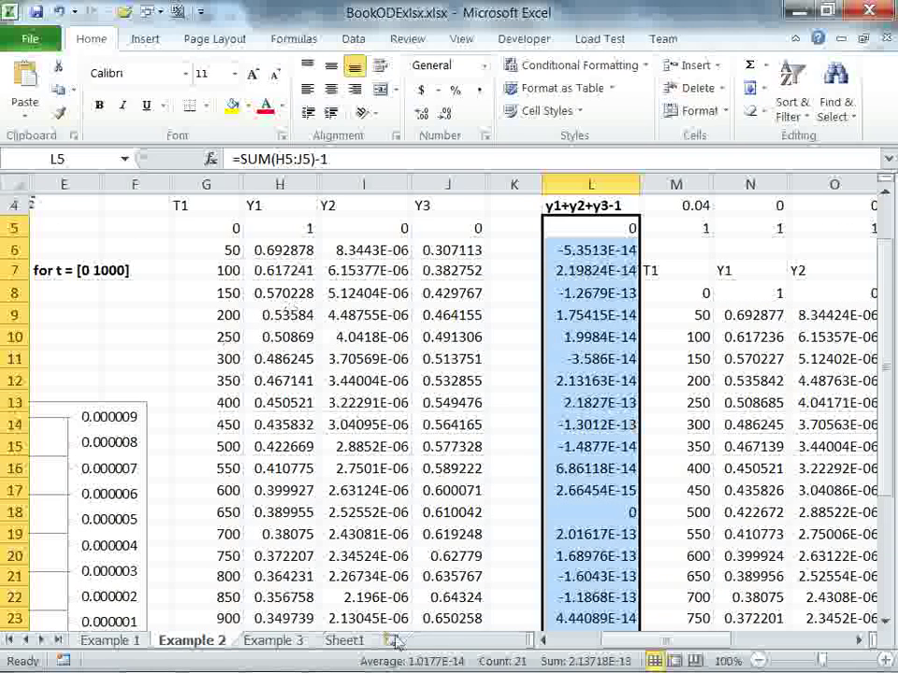
{"action": "left_click_drag", "start_coordinate": [603, 652], "coordinate": [636, 648]}
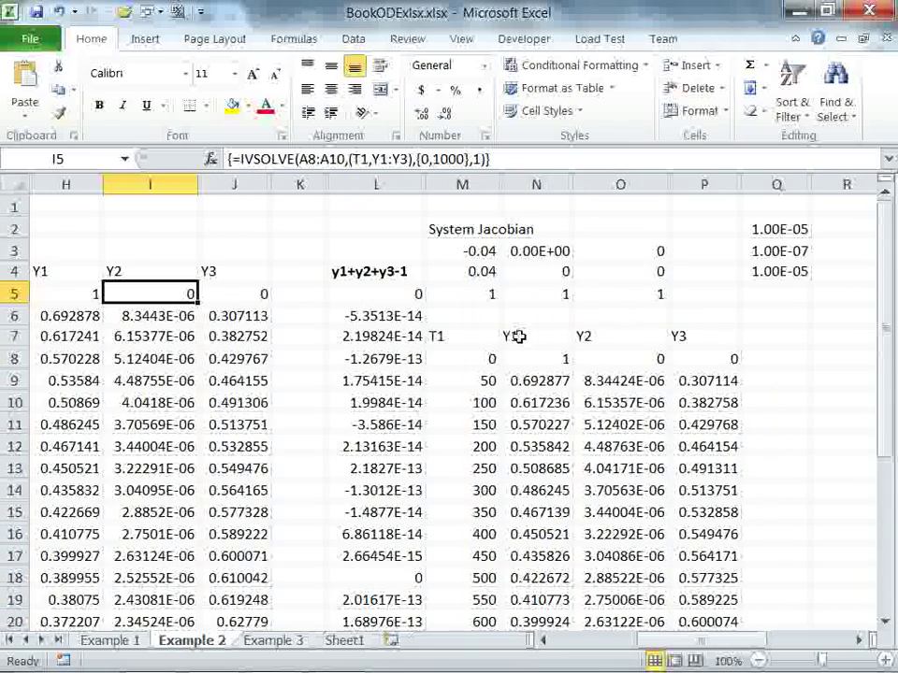
{"action": "left_click_drag", "start_coordinate": [477, 334], "coordinate": [728, 580]}
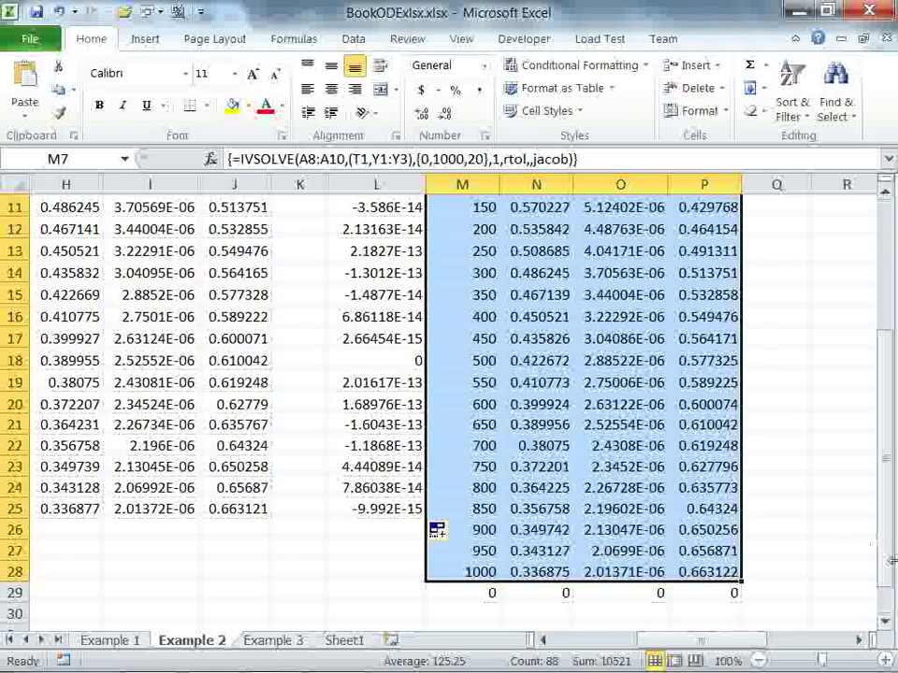
{"action": "left_click_drag", "start_coordinate": [885, 496], "coordinate": [891, 351]}
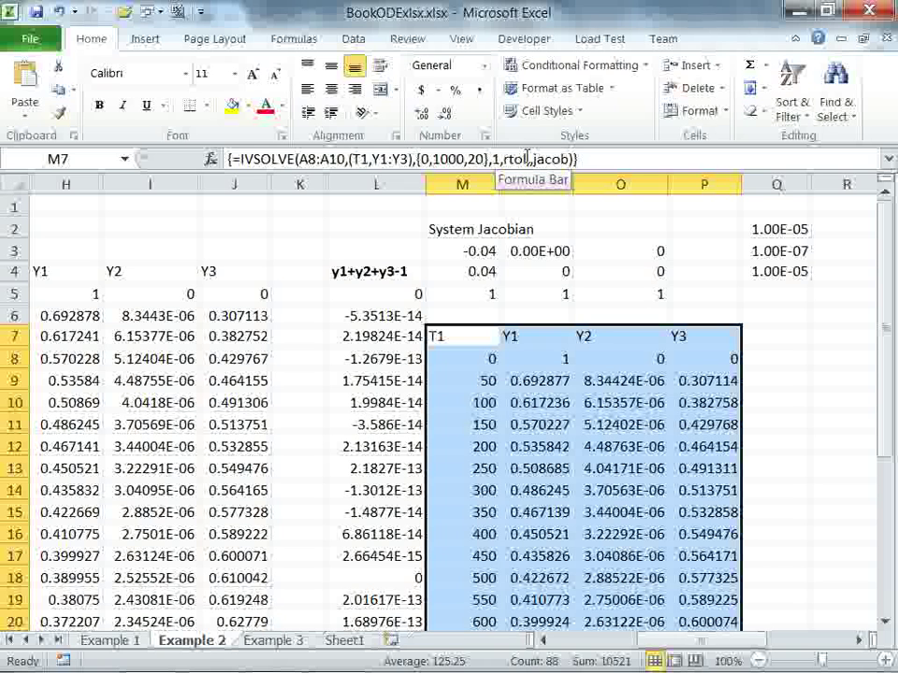
{"action": "left_click", "coordinate": [573, 159]}
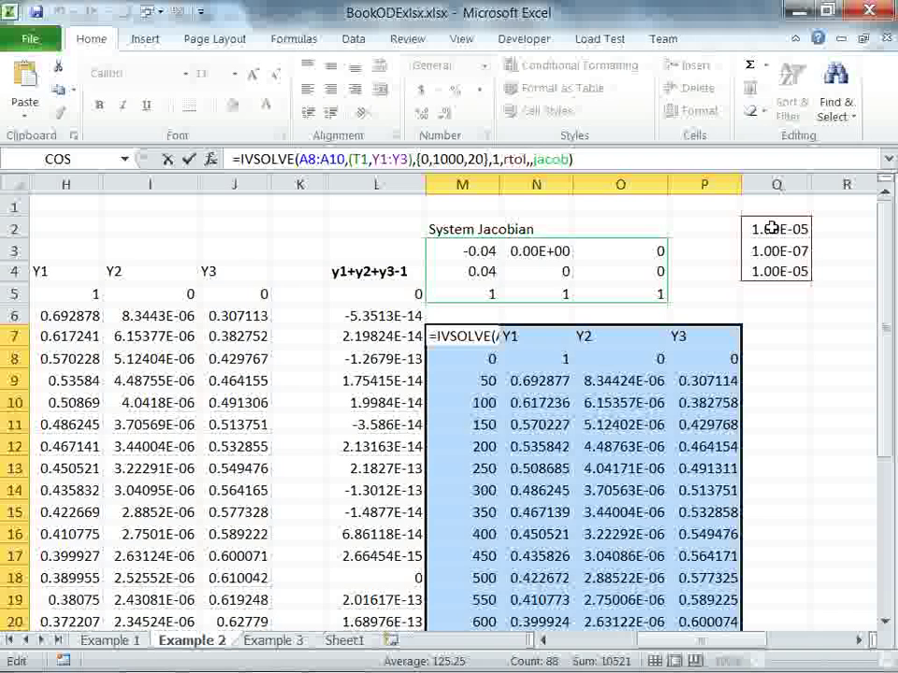
{"action": "key", "text": "Left"}
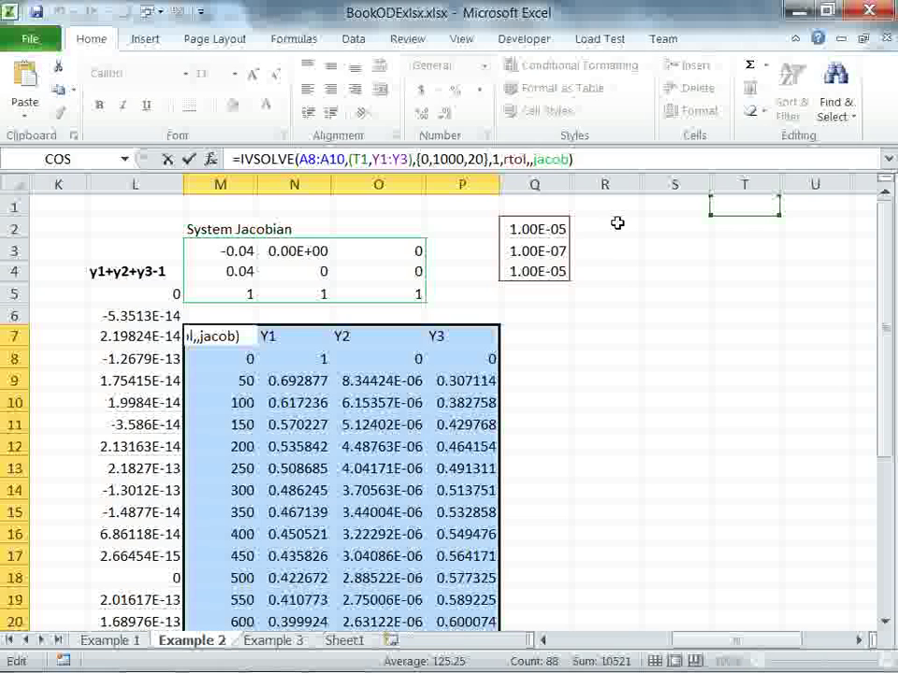
Enter tolerances 1e-6, 1e-8 and 1e-6 into R2, R3 and R4
{"action": "left_click", "coordinate": [599, 227]}
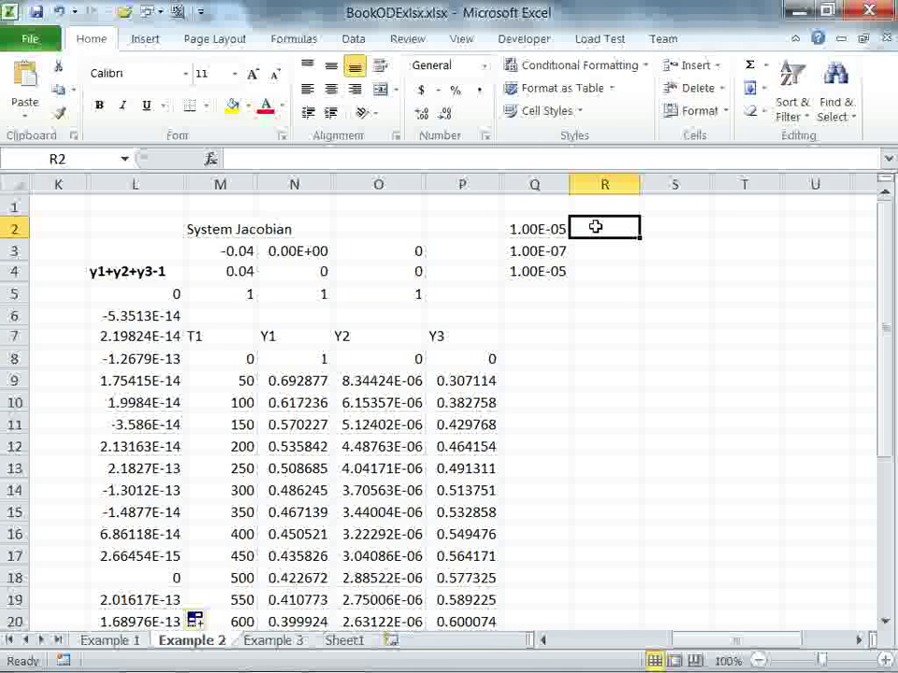
{"action": "type", "text": "1"}
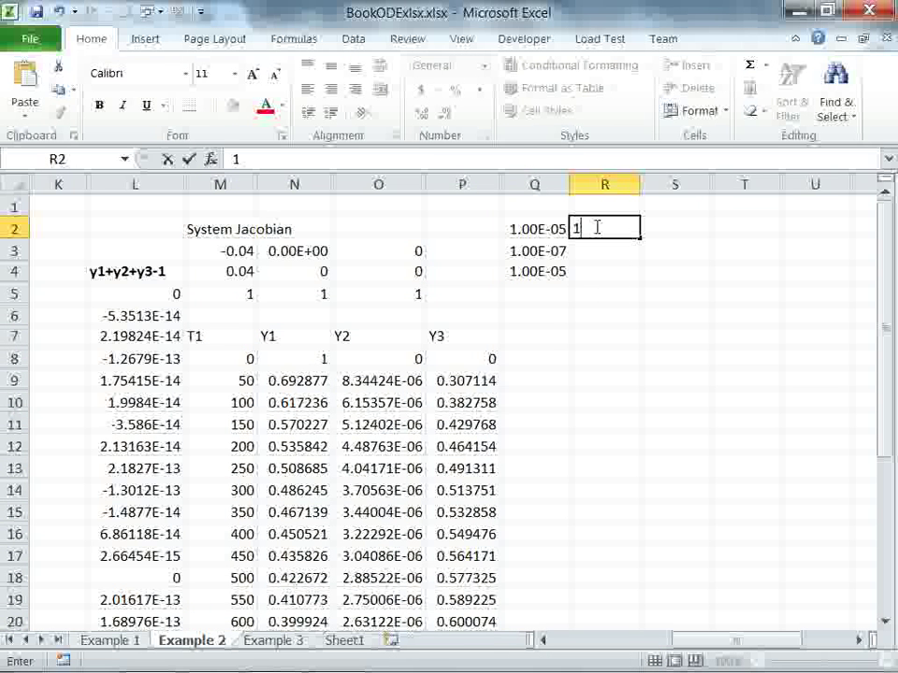
{"action": "type", "text": "e-6"}
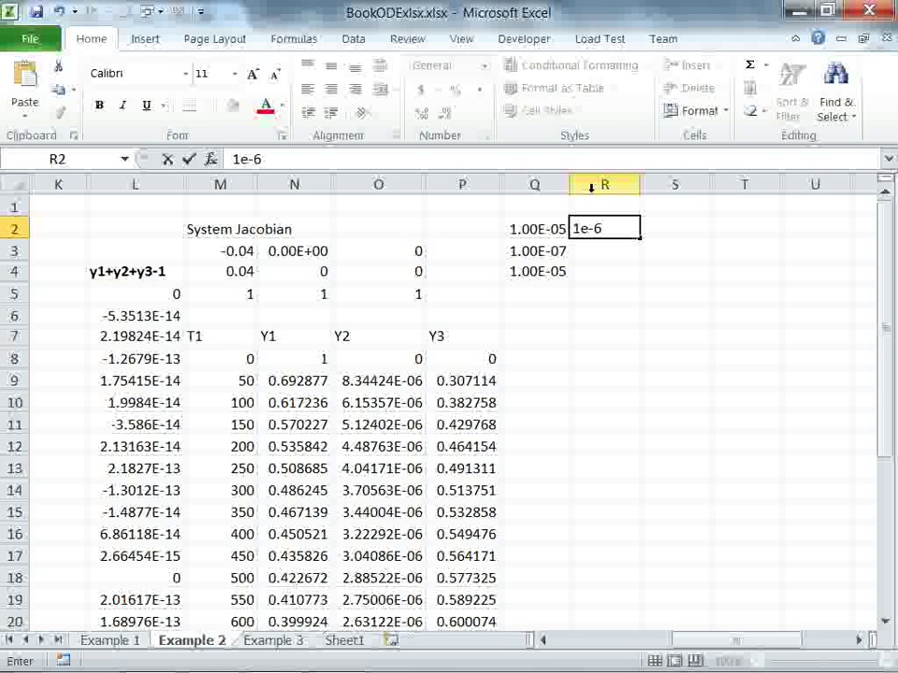
{"action": "left_click", "coordinate": [585, 251]}
{"action": "type", "text": "1"}
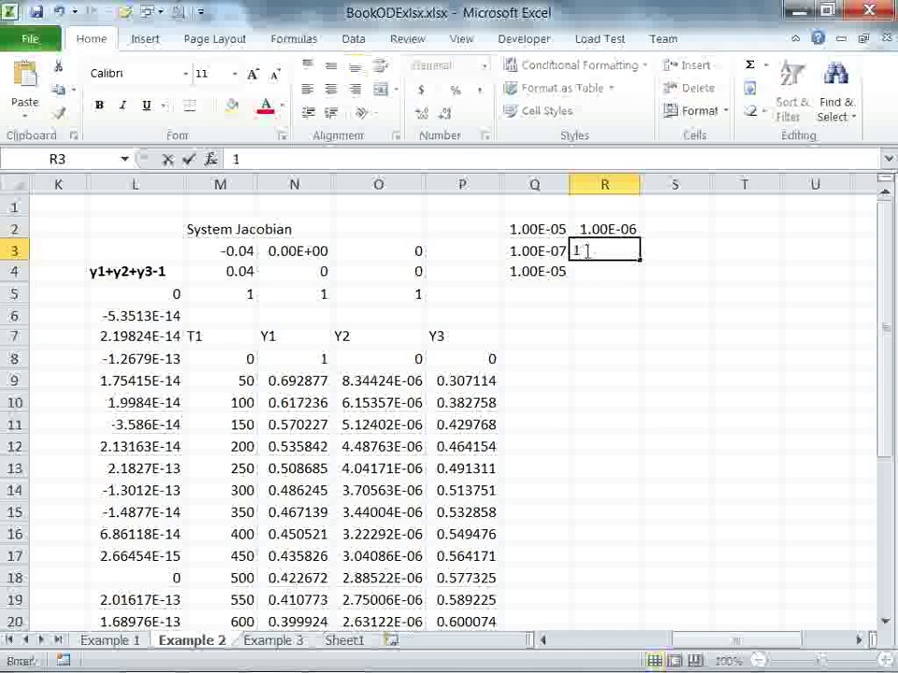
{"action": "type", "text": "e-8"}
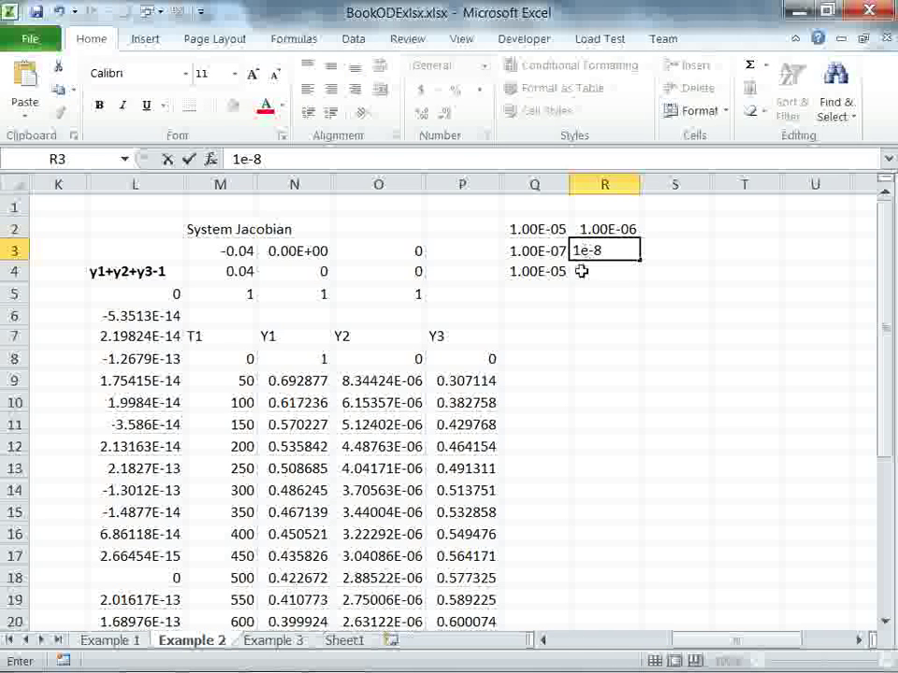
{"action": "left_click", "coordinate": [582, 272]}
{"action": "type", "text": "1e"}
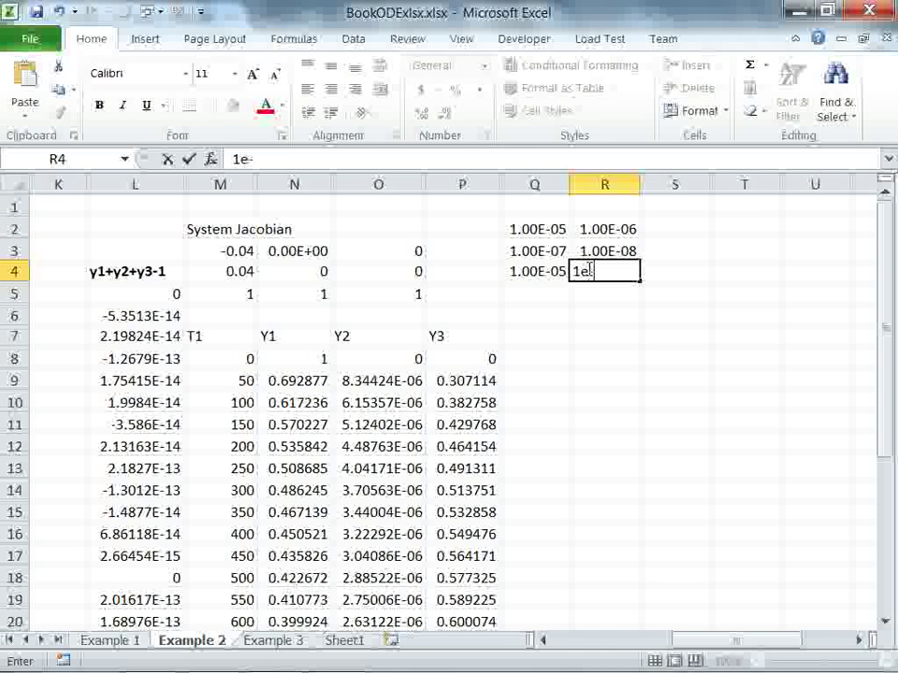
{"action": "type", "text": "-6"}
{"action": "left_click", "coordinate": [636, 339]}
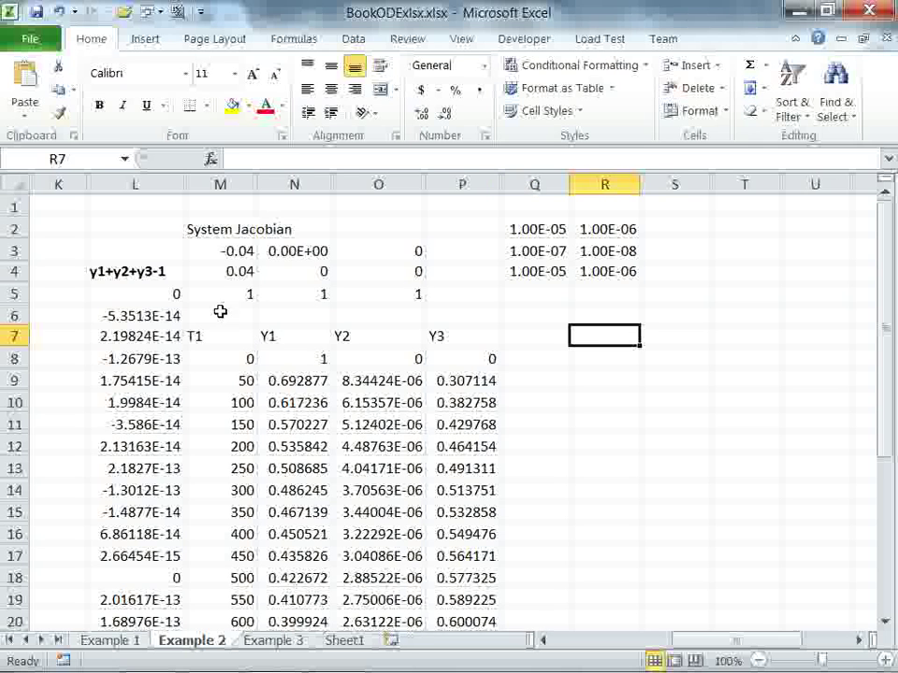
Replace rtol in M7's IVSOLVE formula with Q2:R4 and re-enter it as an array formula
{"action": "left_click", "coordinate": [240, 341]}
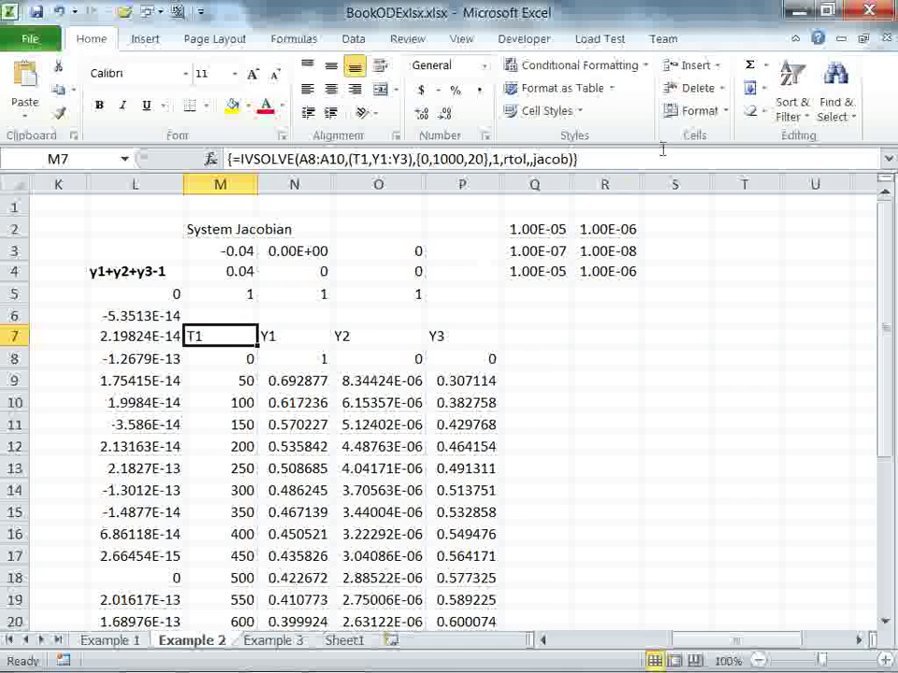
{"action": "left_click", "coordinate": [520, 159]}
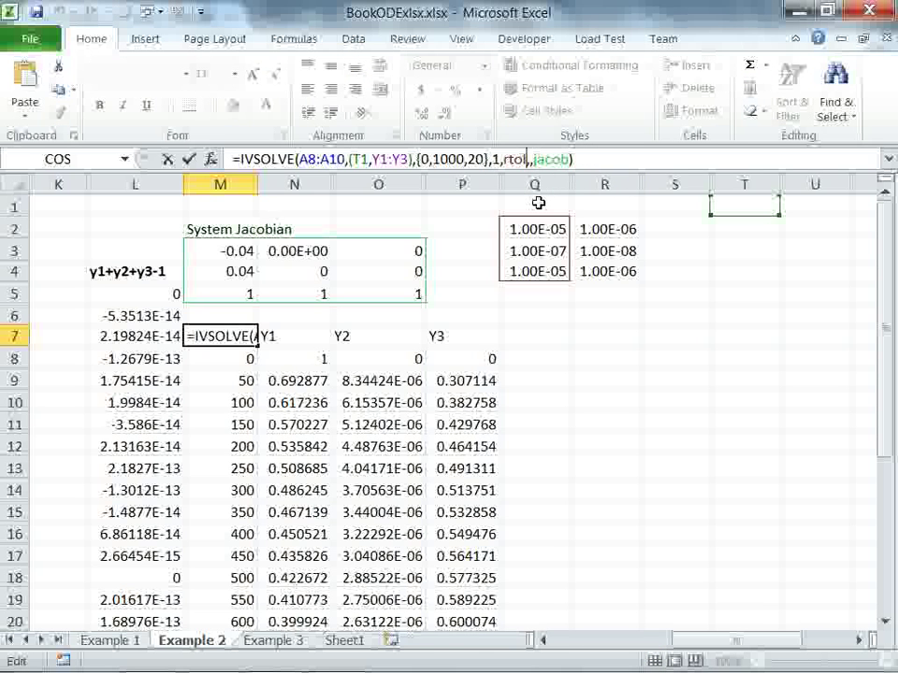
{"action": "key", "text": "BackSpace"}
{"action": "key", "text": "BackSpace"}
{"action": "key", "text": "BackSpace"}
{"action": "key", "text": "BackSpace"}
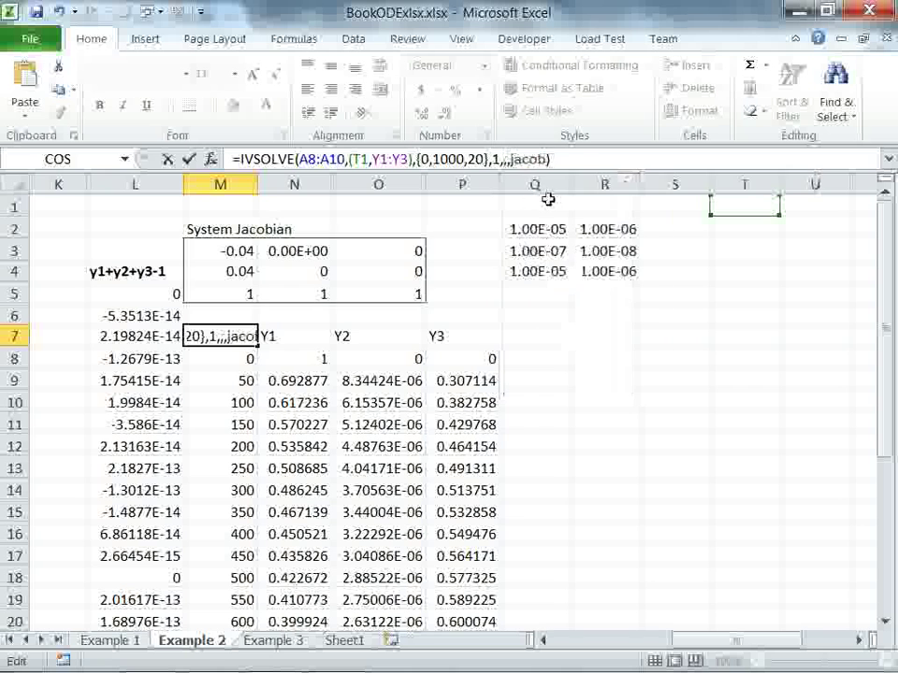
{"action": "left_click_drag", "start_coordinate": [509, 229], "coordinate": [632, 275]}
{"action": "left_click", "coordinate": [606, 159]}
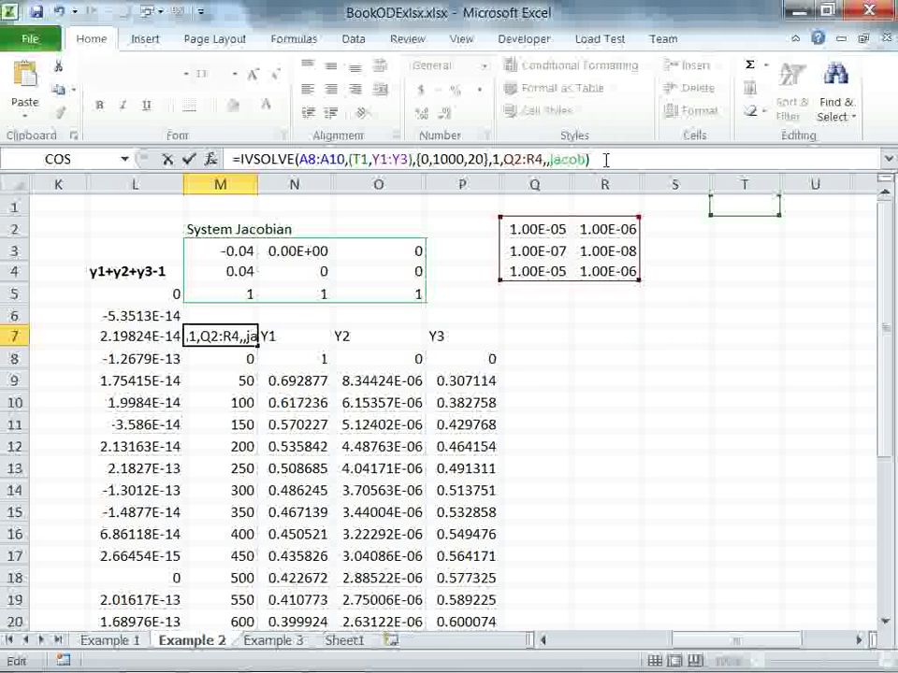
{"action": "key", "text": "ctrl+shift+Return"}
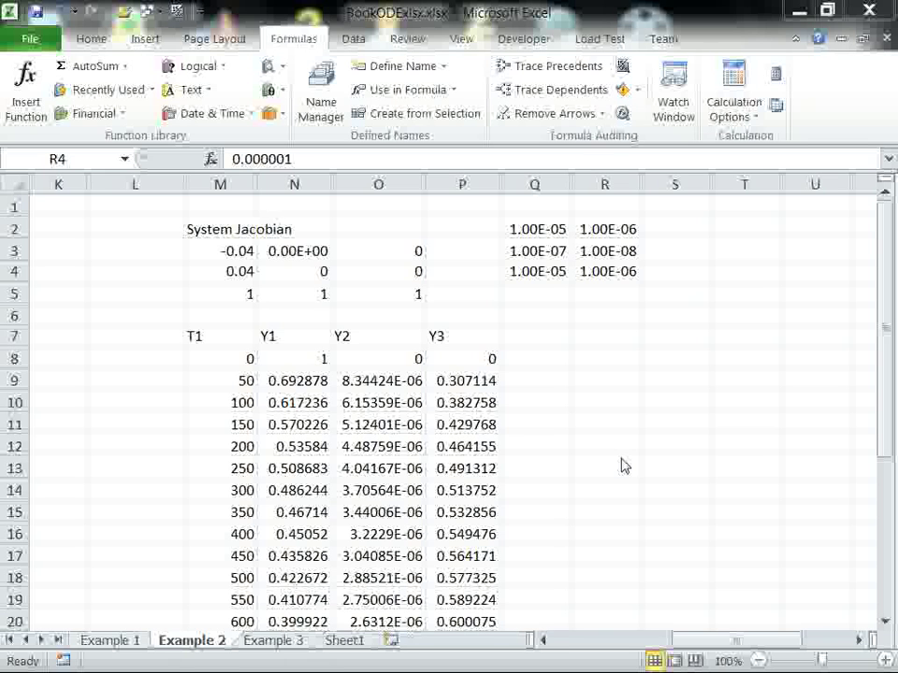
Switch to Example 3, zoom out to about 76%, and select the IVSOLVE formula in J4
{"action": "left_click", "coordinate": [271, 642]}
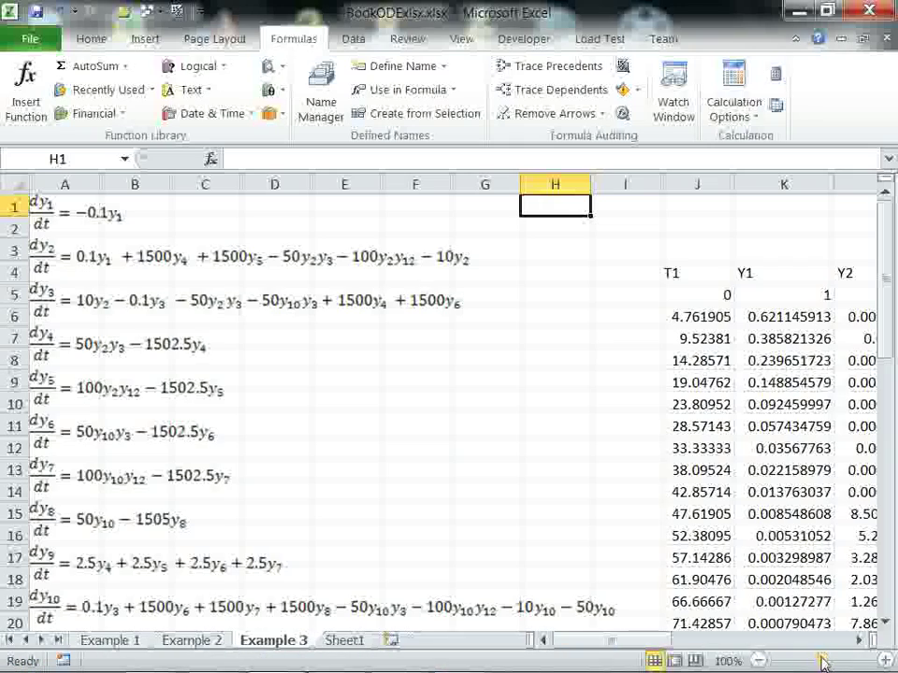
{"action": "left_click_drag", "start_coordinate": [823, 662], "coordinate": [810, 662]}
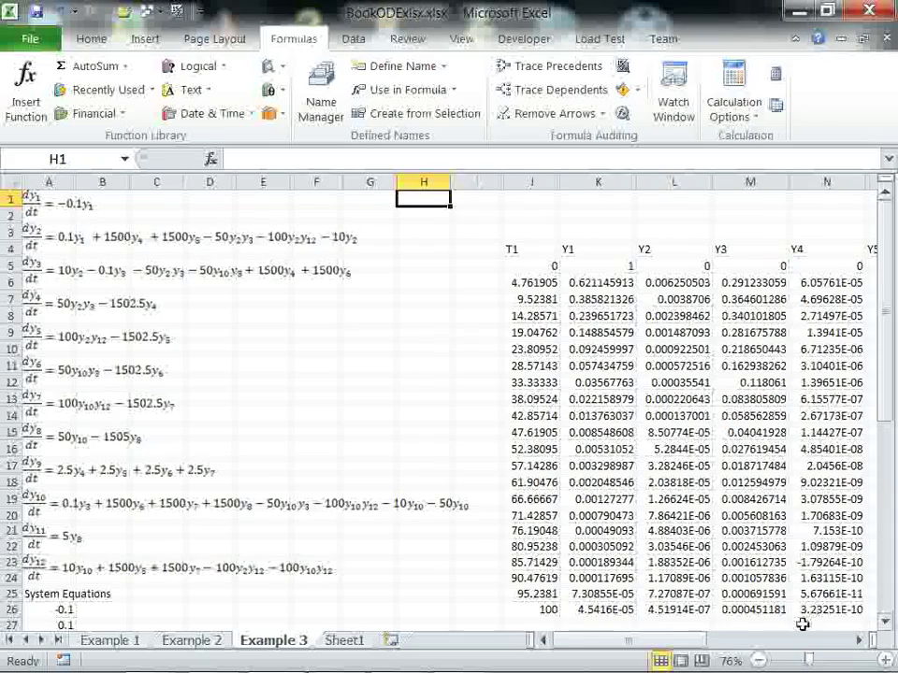
{"action": "left_click_drag", "start_coordinate": [727, 650], "coordinate": [735, 651]}
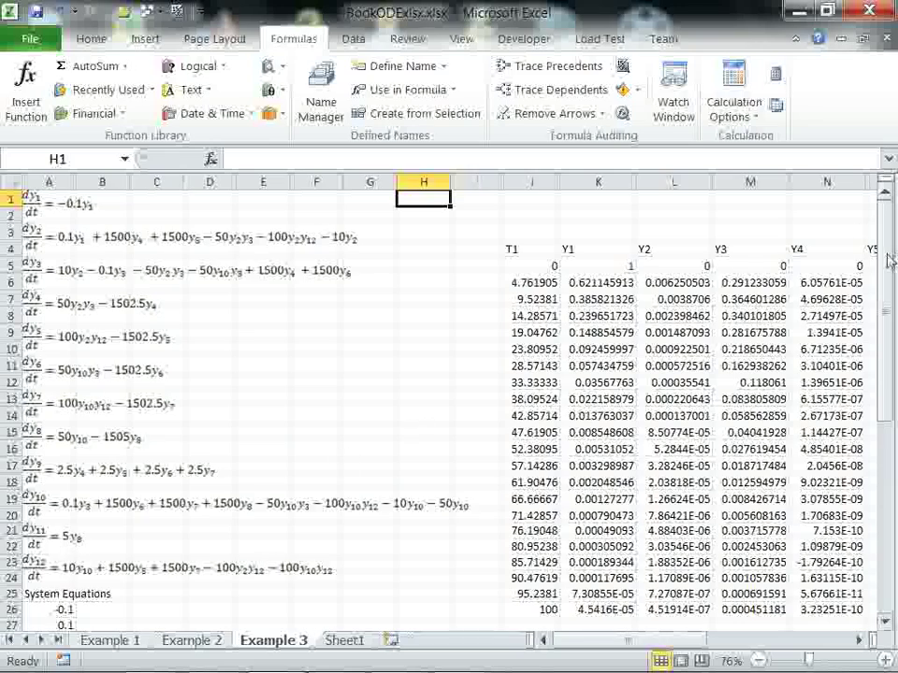
{"action": "left_click_drag", "start_coordinate": [883, 224], "coordinate": [876, 431]}
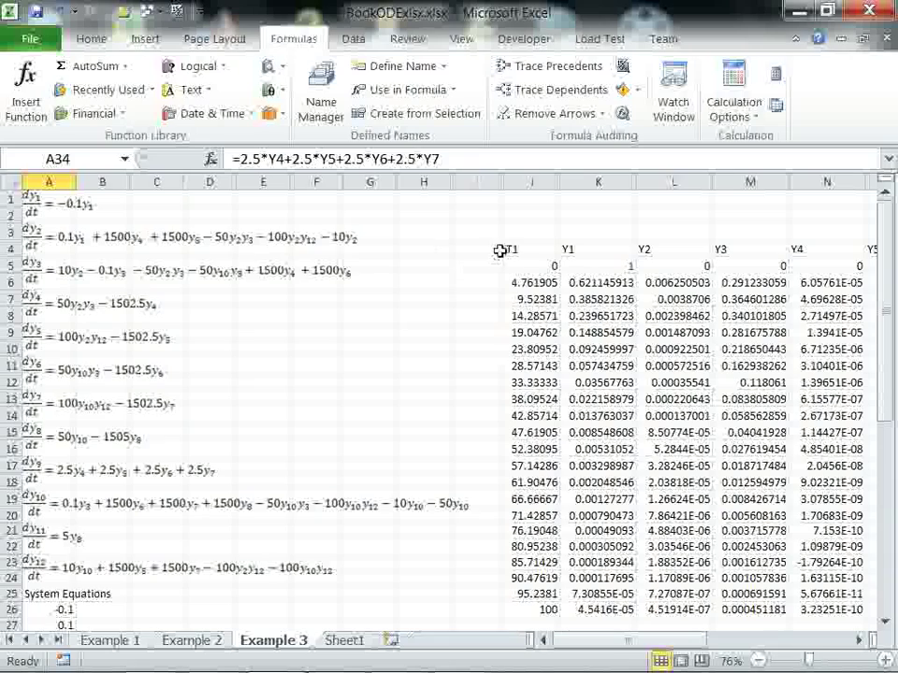
{"action": "left_click", "coordinate": [520, 249]}
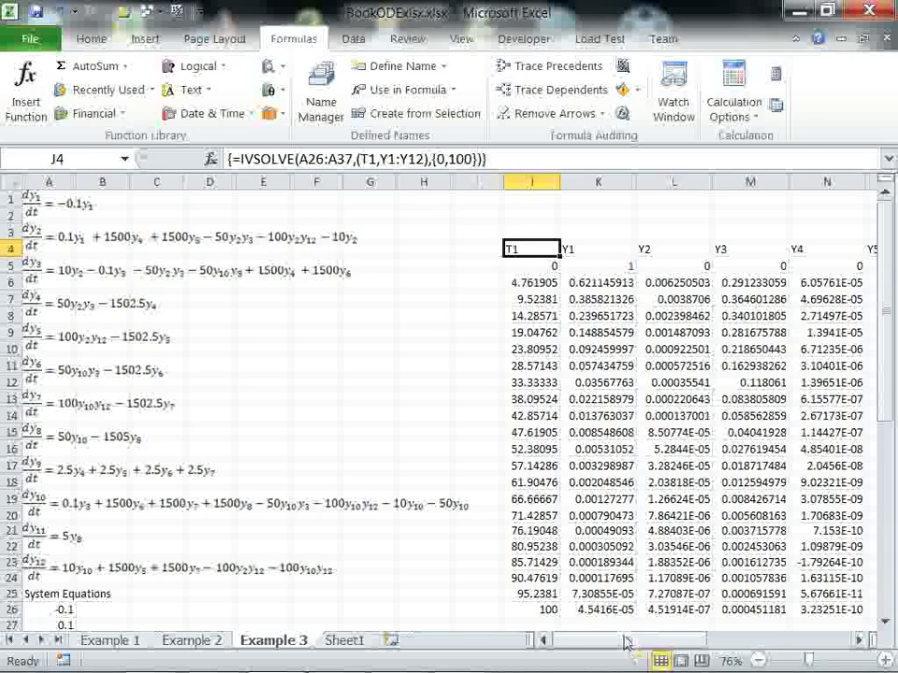
{"action": "mouse_move", "coordinate": [629, 644]}
{"action": "left_mouse_down"}
{"action": "mouse_move", "coordinate": [660, 645]}
{"action": "mouse_move", "coordinate": [640, 645]}
{"action": "left_mouse_up"}
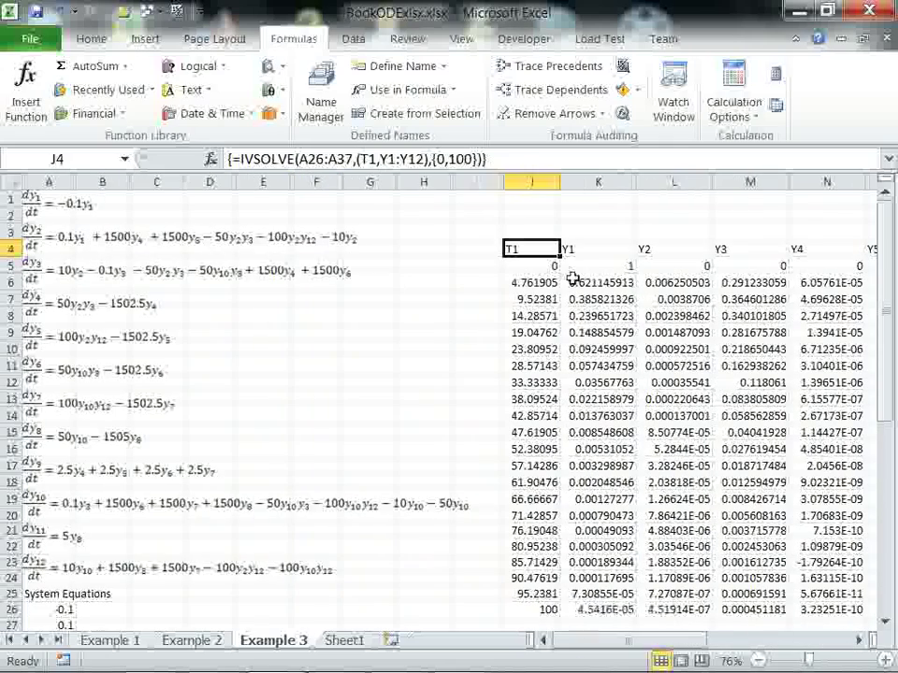
Re-enter J4's IVSOLVE formula unchanged as an array formula
{"action": "left_click", "coordinate": [507, 157]}
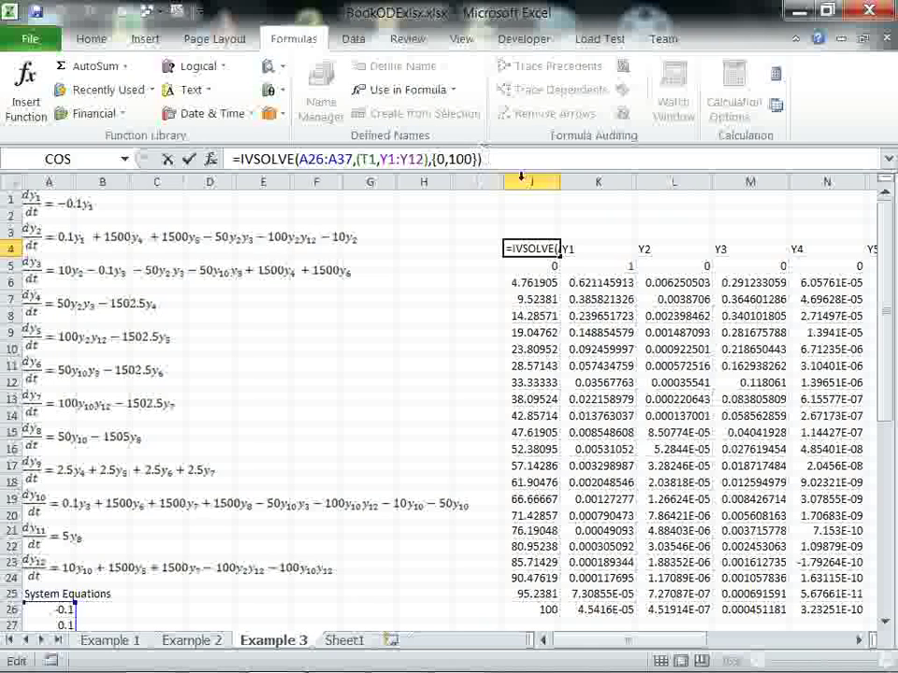
{"action": "key", "text": "End"}
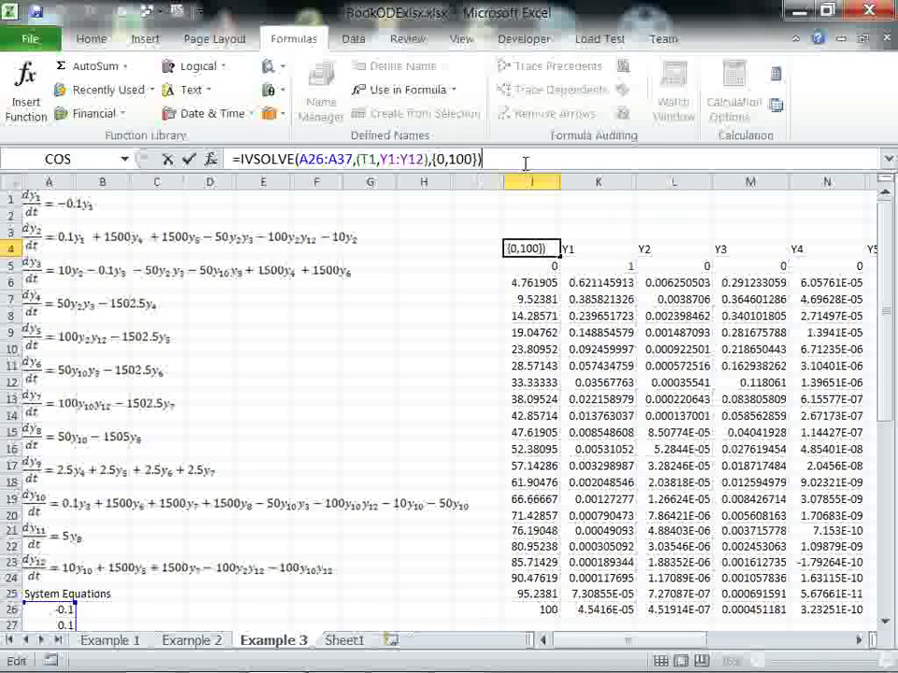
{"action": "key", "text": "ctrl+shift+Return"}
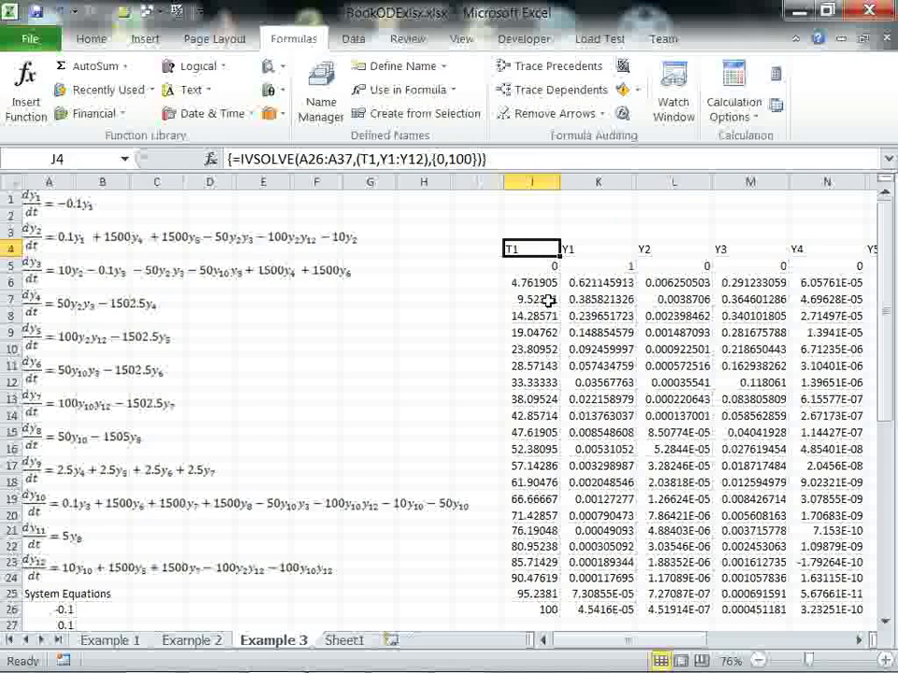
{"action": "scroll", "coordinate": [548, 299], "scroll_direction": "right", "scroll_amount": 5}
{"action": "key", "text": "Up"}
Change J4's time range from {0,100} to {0,500} and recommit the array formula
{"action": "left_click", "coordinate": [147, 247]}
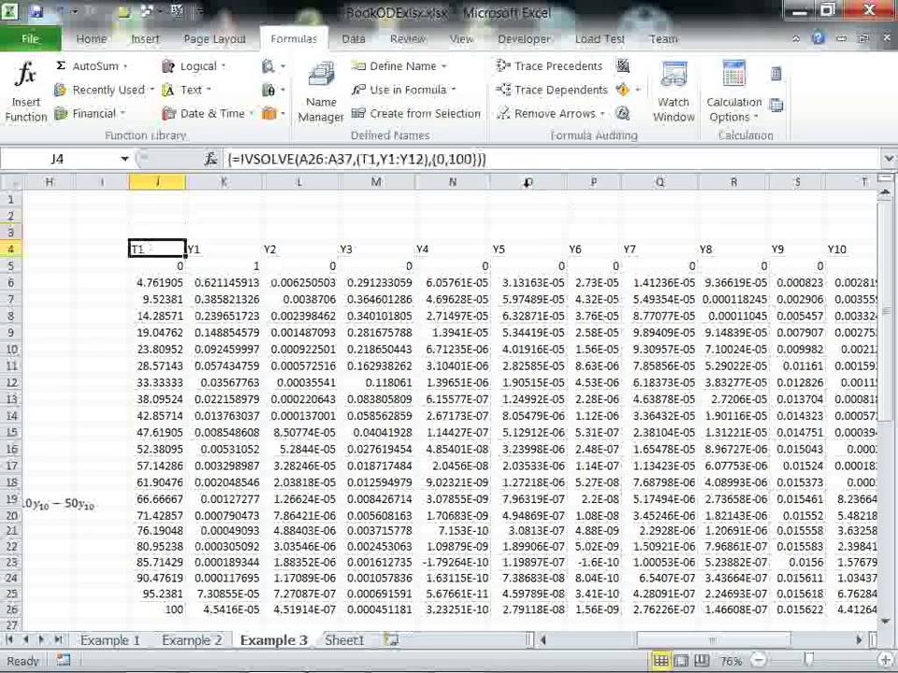
{"action": "key", "text": "F2"}
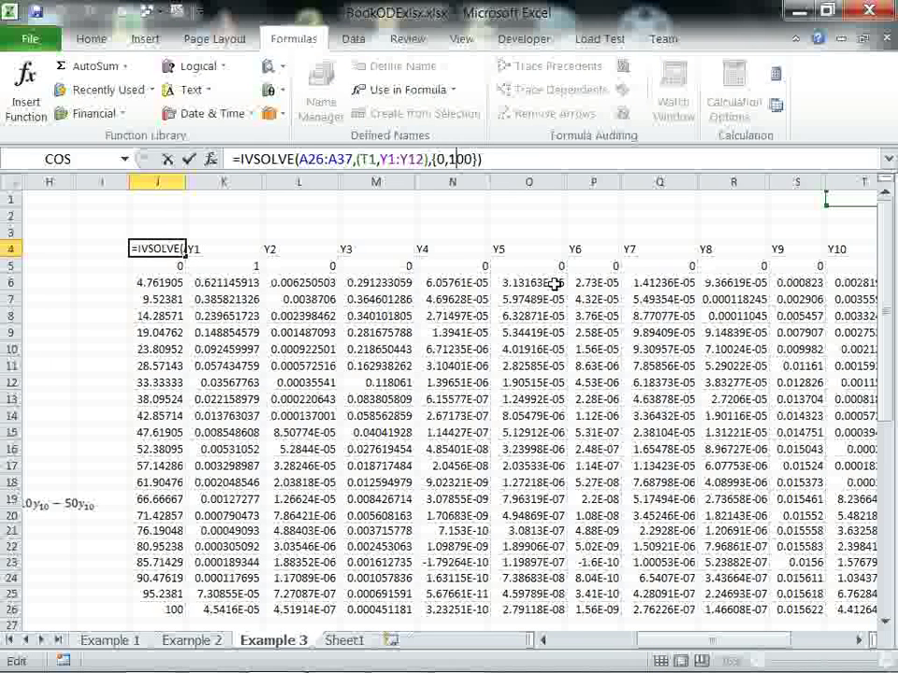
{"action": "key", "text": "BackSpace"}
{"action": "type", "text": "5"}
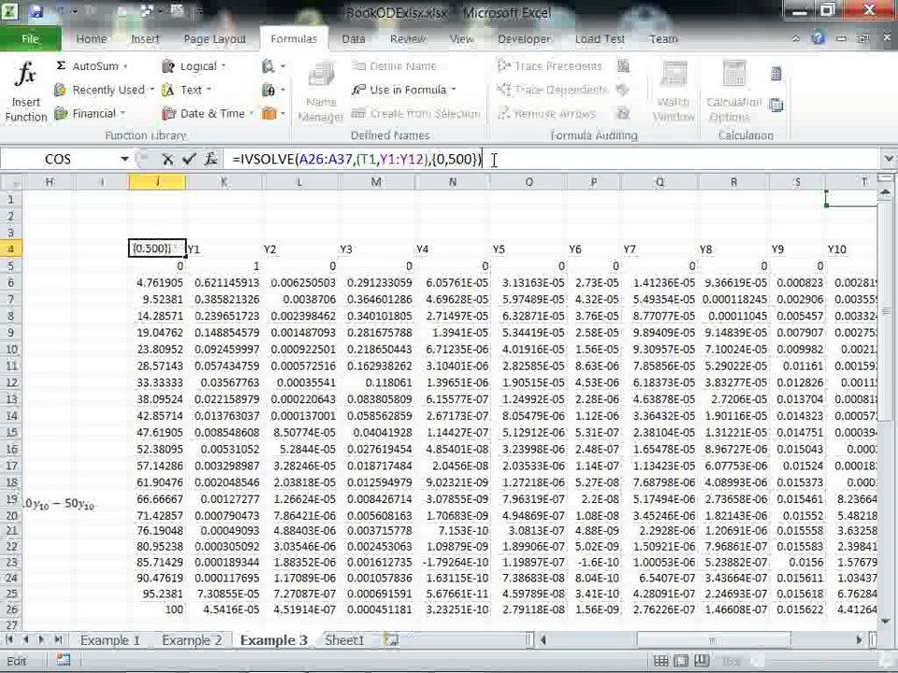
{"action": "key", "text": "ctrl+shift+Return"}
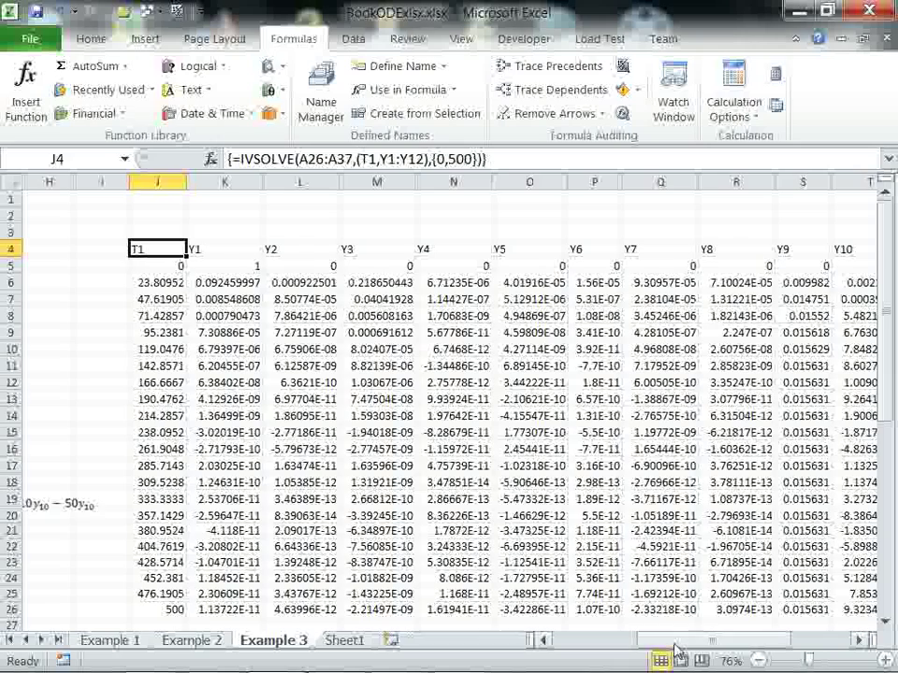
{"action": "left_click_drag", "start_coordinate": [678, 651], "coordinate": [579, 651]}
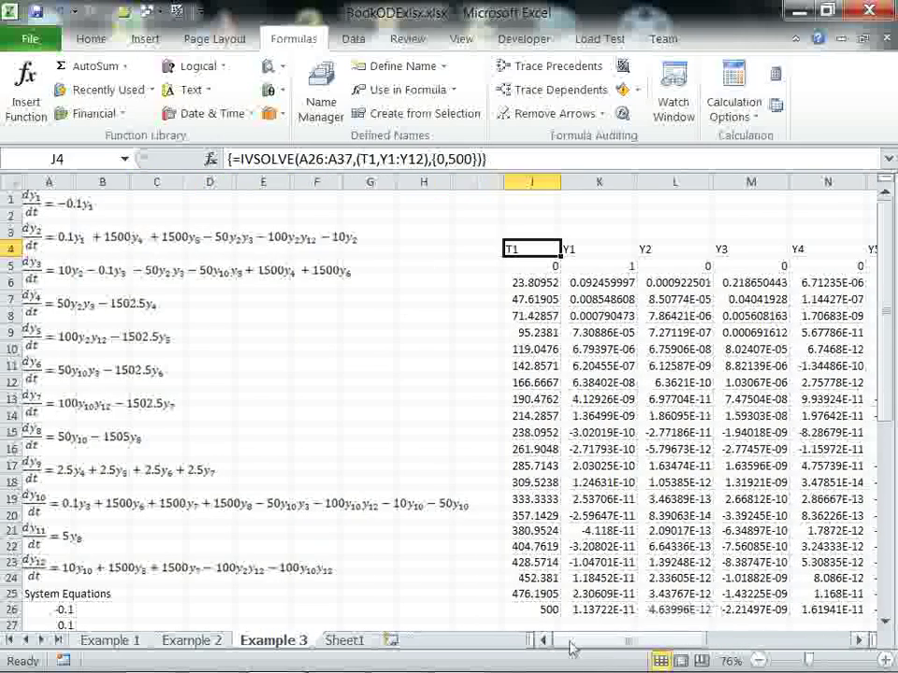